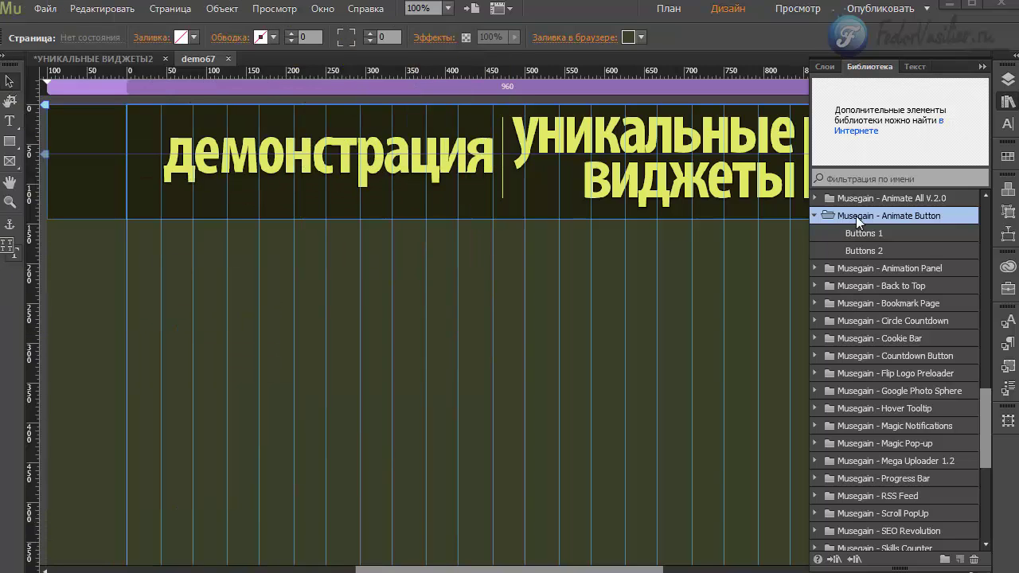
Step: Place the Buttons 1 and Buttons 2 widgets from Musegain - Animate Button side by side on the page below the header
{"action": "left_click", "coordinate": [859, 233]}
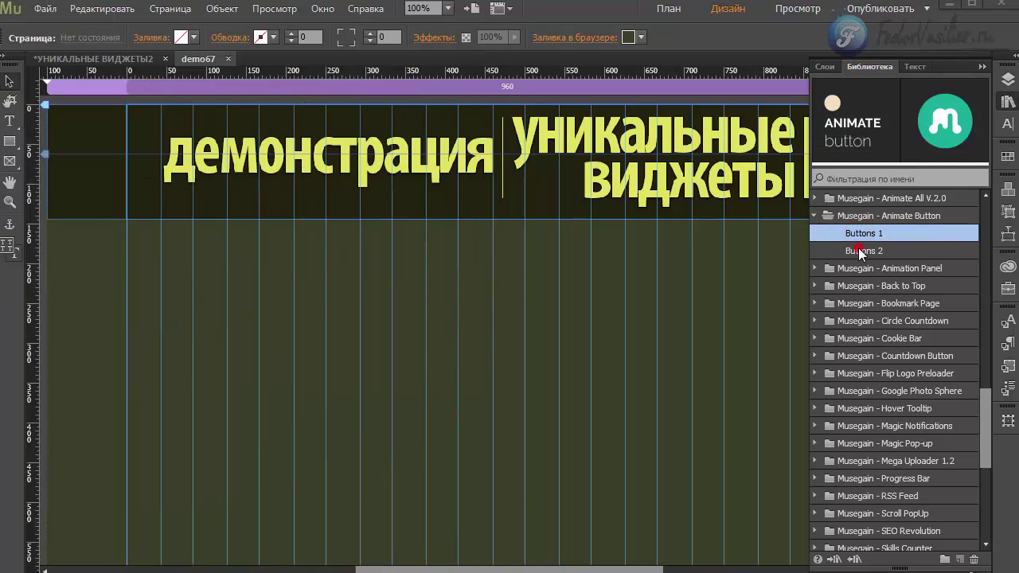
{"action": "left_click", "coordinate": [858, 250]}
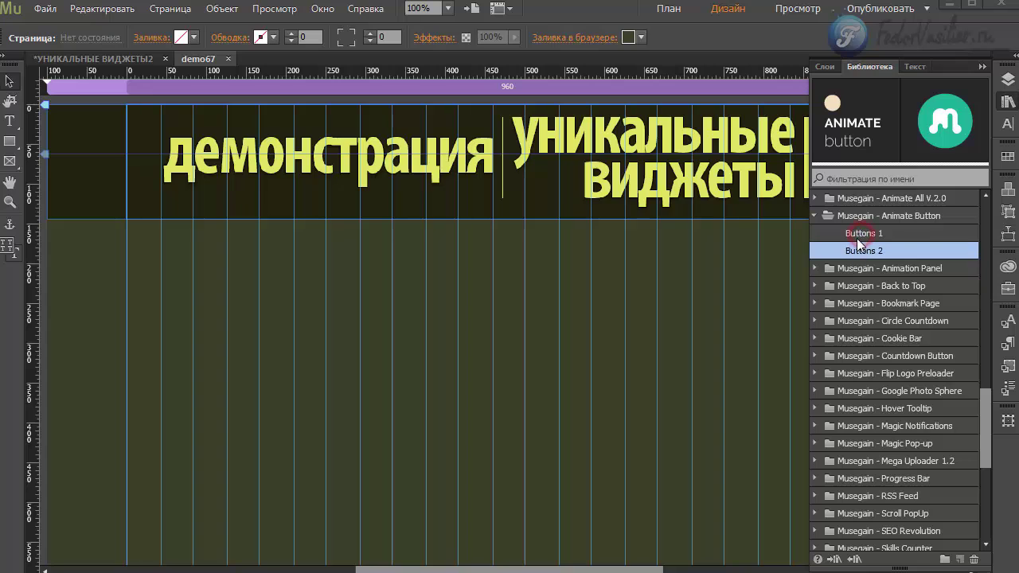
{"action": "left_click_drag", "start_coordinate": [859, 231], "coordinate": [289, 262]}
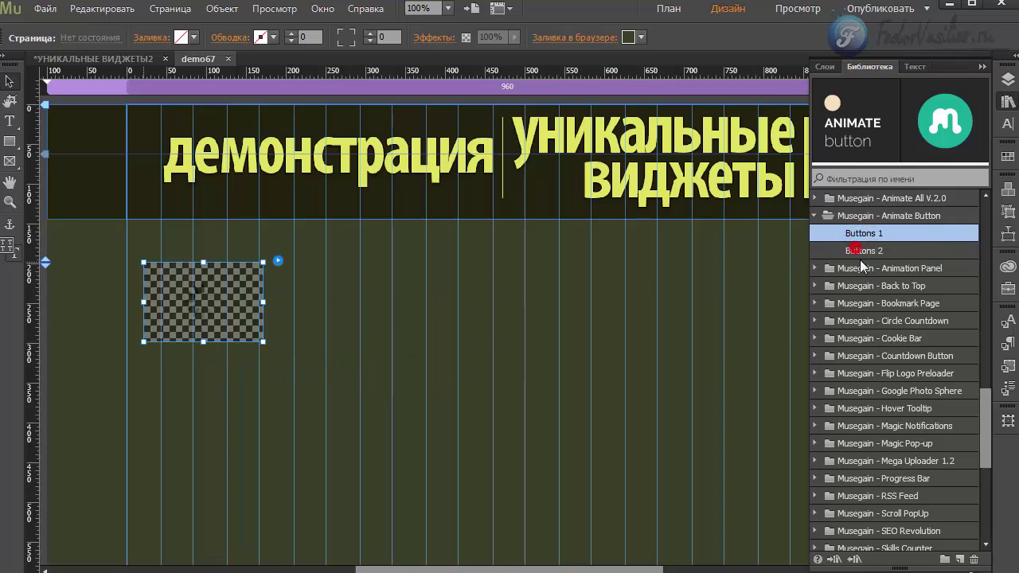
{"action": "left_click", "coordinate": [855, 249]}
{"action": "left_click", "coordinate": [549, 352]}
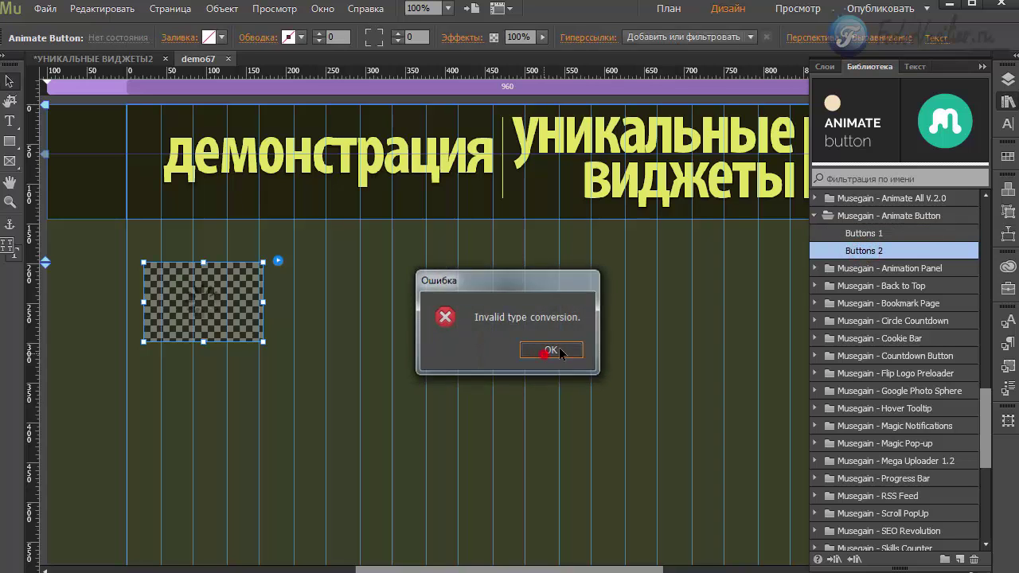
{"action": "left_click_drag", "start_coordinate": [860, 251], "coordinate": [409, 245]}
Step: Shift the first button slightly and examine the parameters of both placed Animate Button widgets
{"action": "mouse_move", "coordinate": [239, 294]}
{"action": "left_mouse_down"}
{"action": "mouse_move", "coordinate": [250, 266]}
{"action": "mouse_move", "coordinate": [252, 284]}
{"action": "left_mouse_up"}
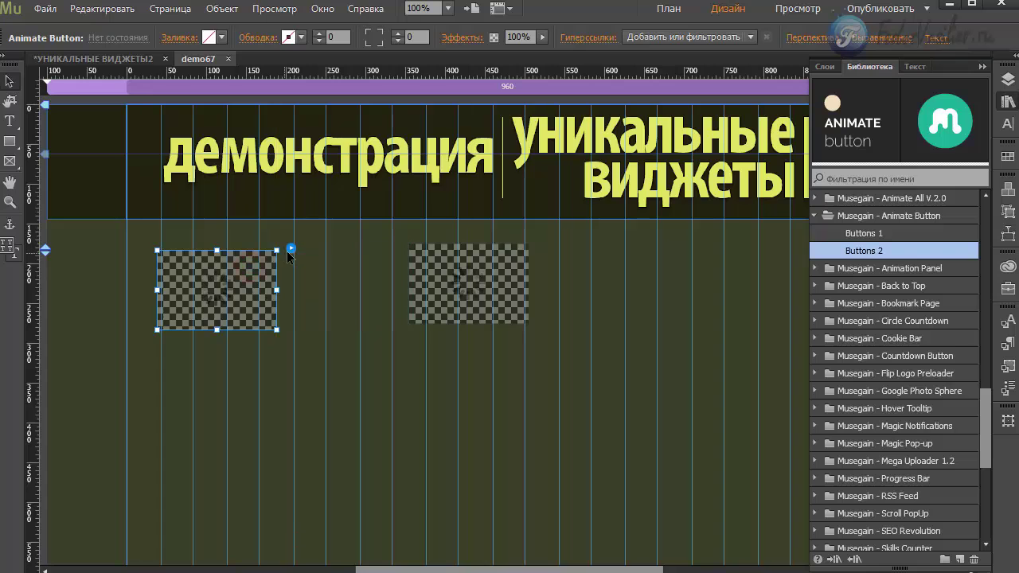
{"action": "left_click", "coordinate": [291, 249]}
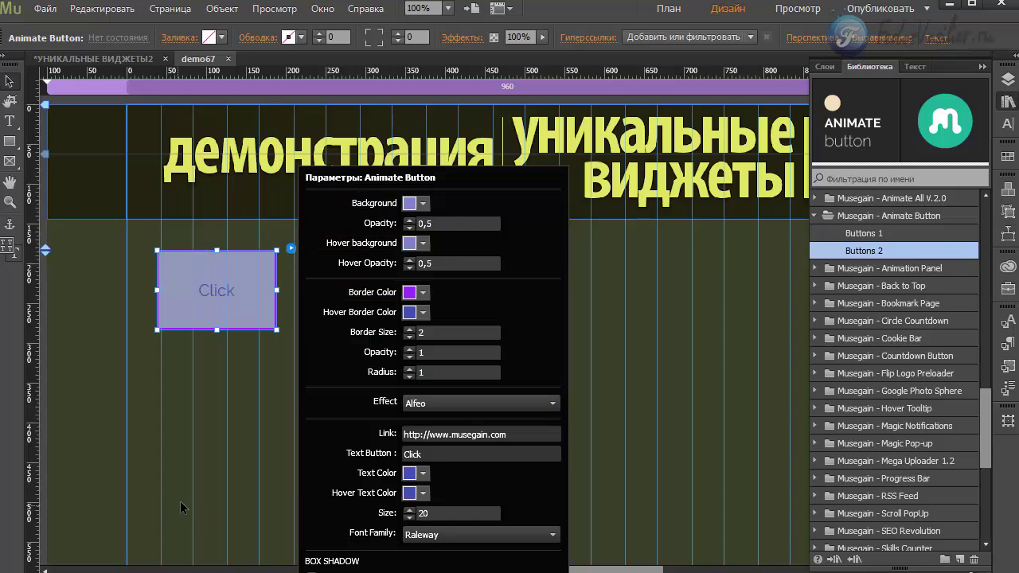
{"action": "left_click", "coordinate": [251, 430]}
{"action": "left_click", "coordinate": [475, 274]}
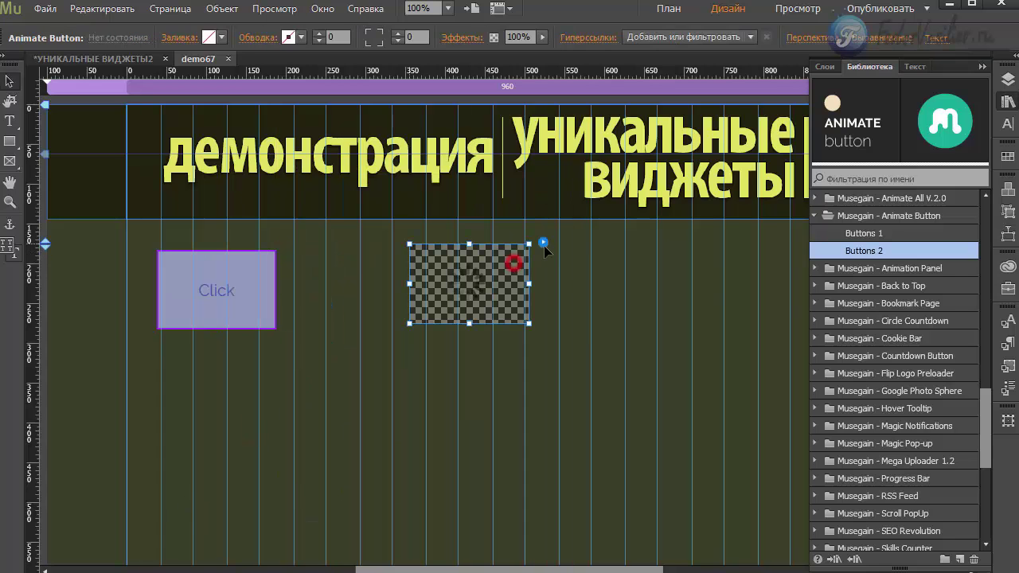
{"action": "left_click", "coordinate": [543, 244]}
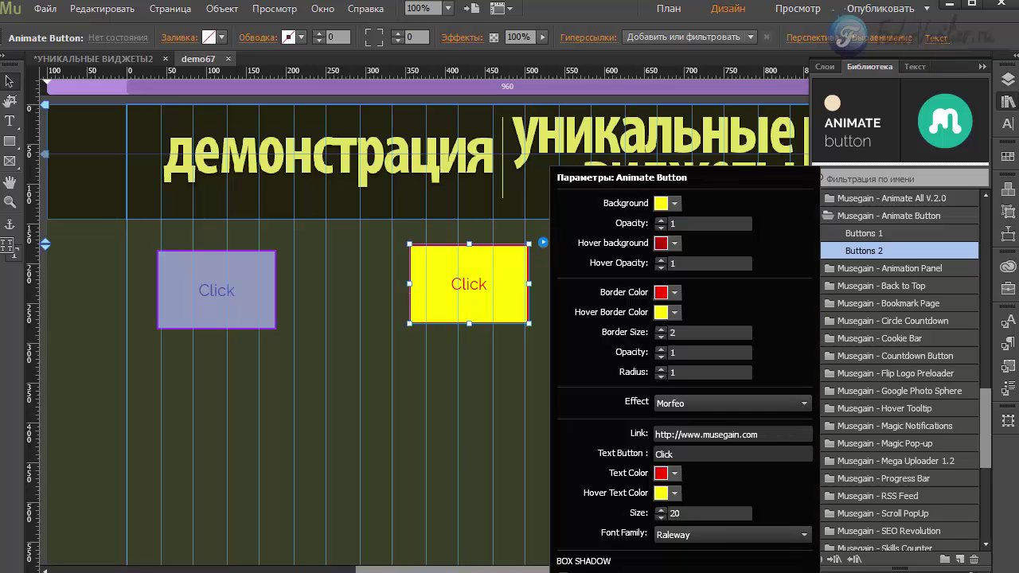
Step: Move the lilac button slightly up toward the header and review the effects available in its parameters
{"action": "left_click_drag", "start_coordinate": [265, 254], "coordinate": [258, 234]}
{"action": "left_click", "coordinate": [284, 232]}
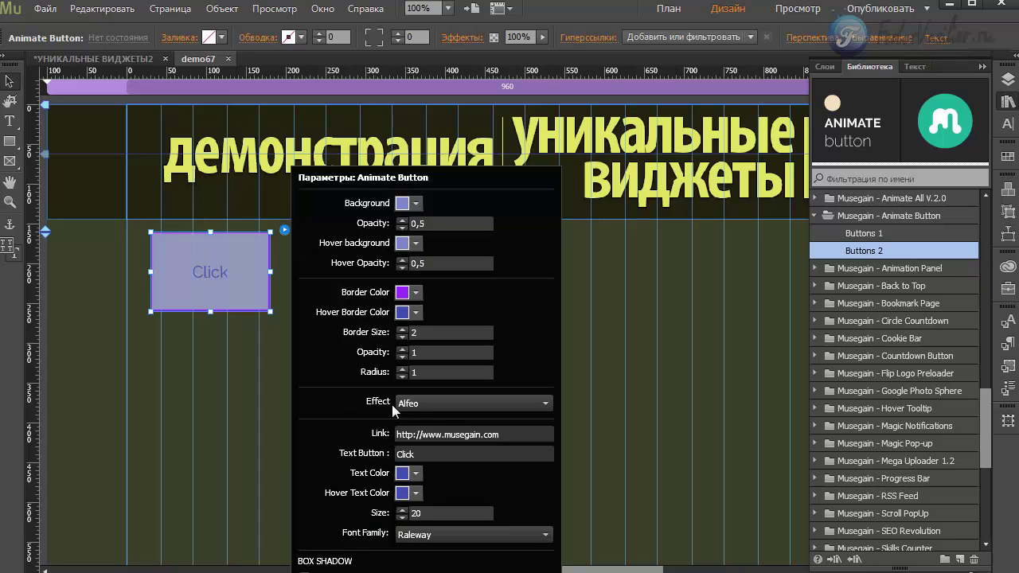
{"action": "left_click", "coordinate": [414, 404]}
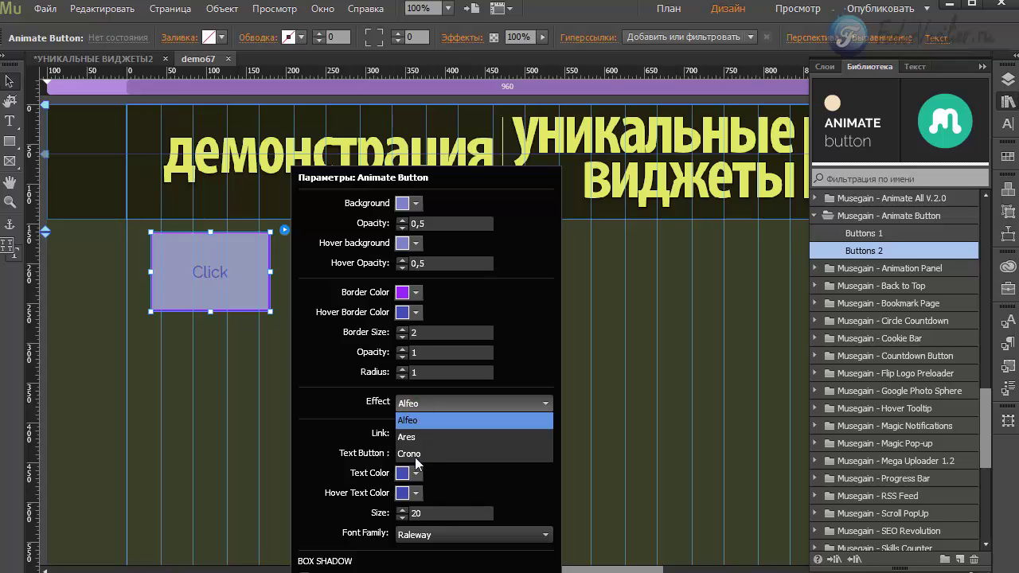
{"action": "left_click", "coordinate": [188, 378]}
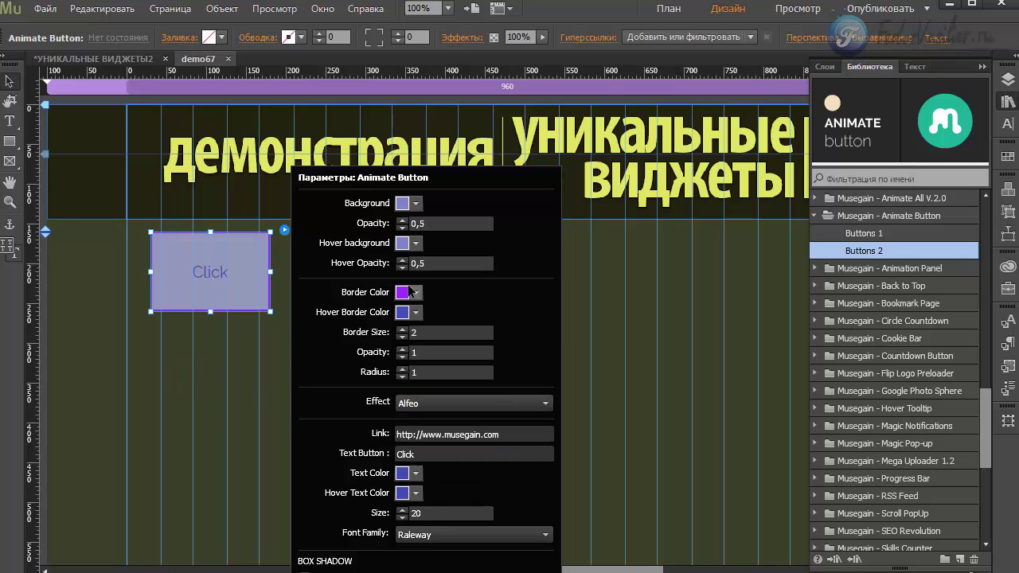
Step: Review the effects available in the yellow button's parameters
{"action": "left_click", "coordinate": [587, 325]}
{"action": "left_click", "coordinate": [478, 298]}
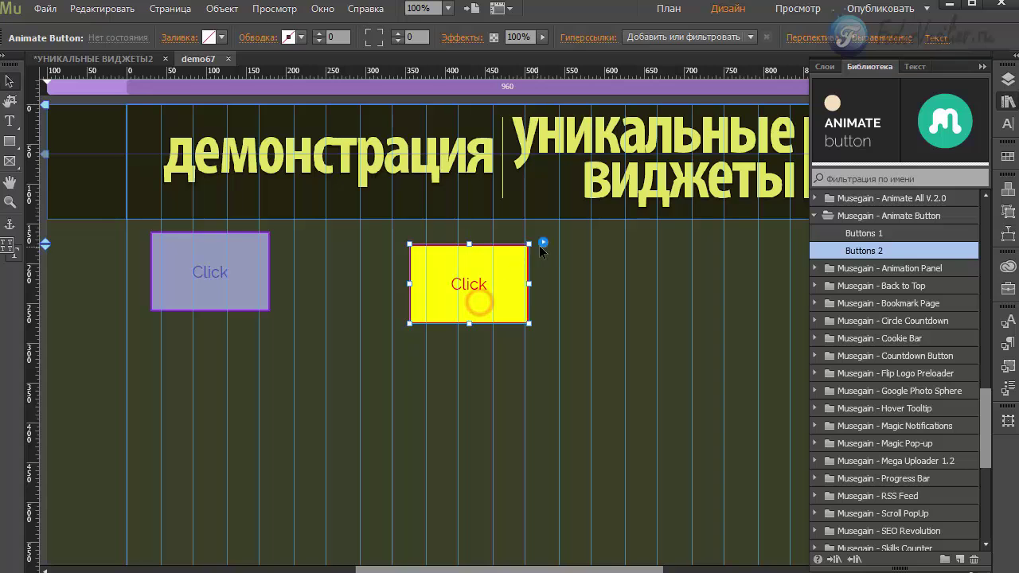
{"action": "left_click", "coordinate": [543, 242]}
{"action": "left_click", "coordinate": [494, 284]}
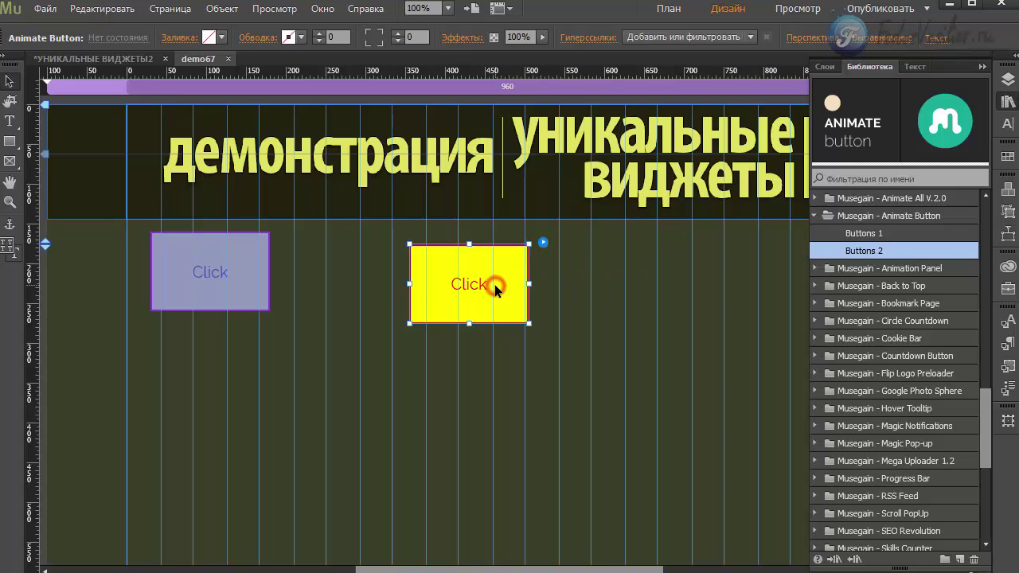
{"action": "left_click", "coordinate": [543, 242]}
{"action": "left_click", "coordinate": [670, 404]}
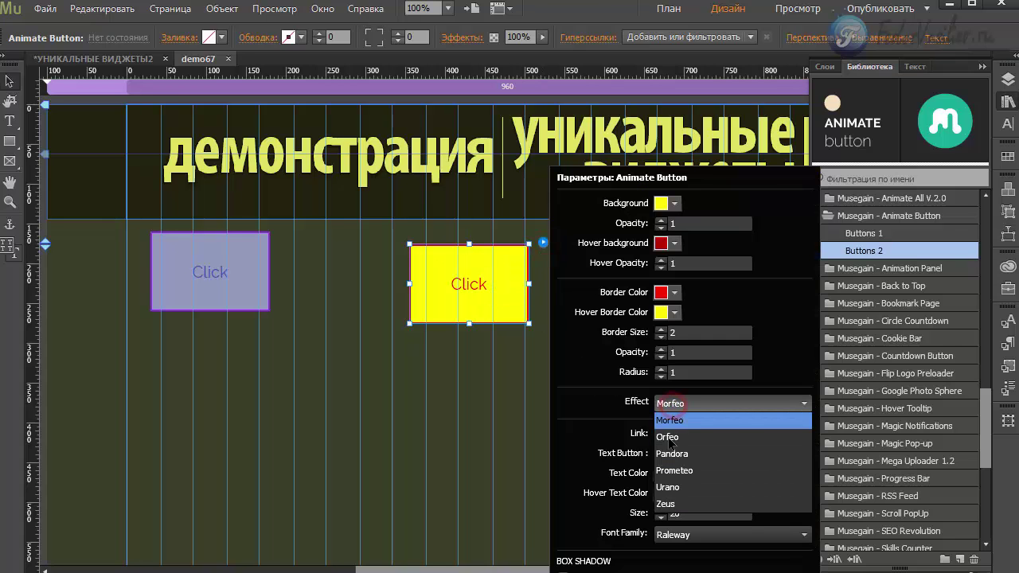
{"action": "left_click", "coordinate": [501, 390]}
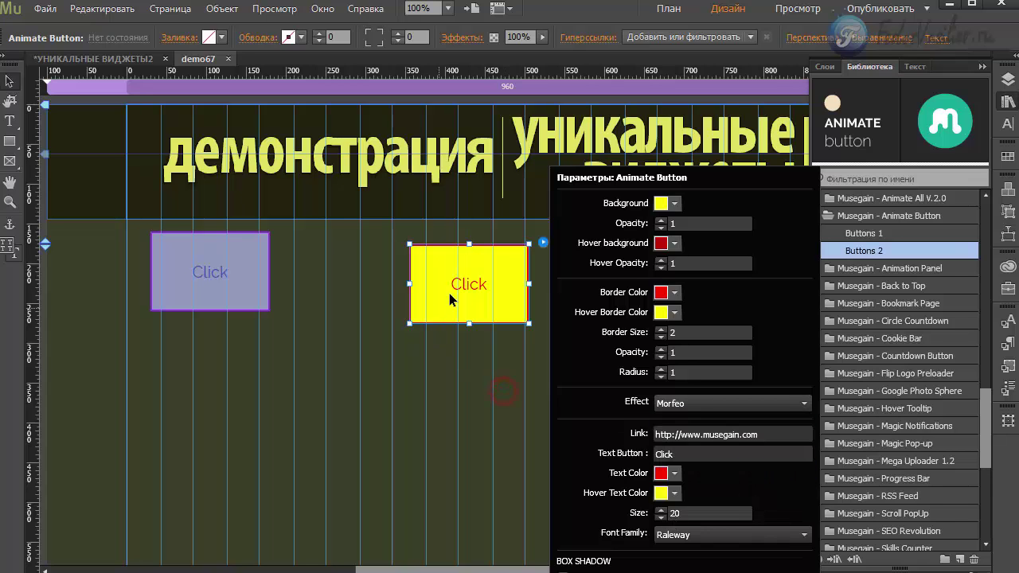
Step: Move the yellow button closer to the lilac one, level with it, and delete the lilac button
{"action": "left_click", "coordinate": [449, 293]}
{"action": "left_click_drag", "start_coordinate": [487, 294], "coordinate": [395, 294]}
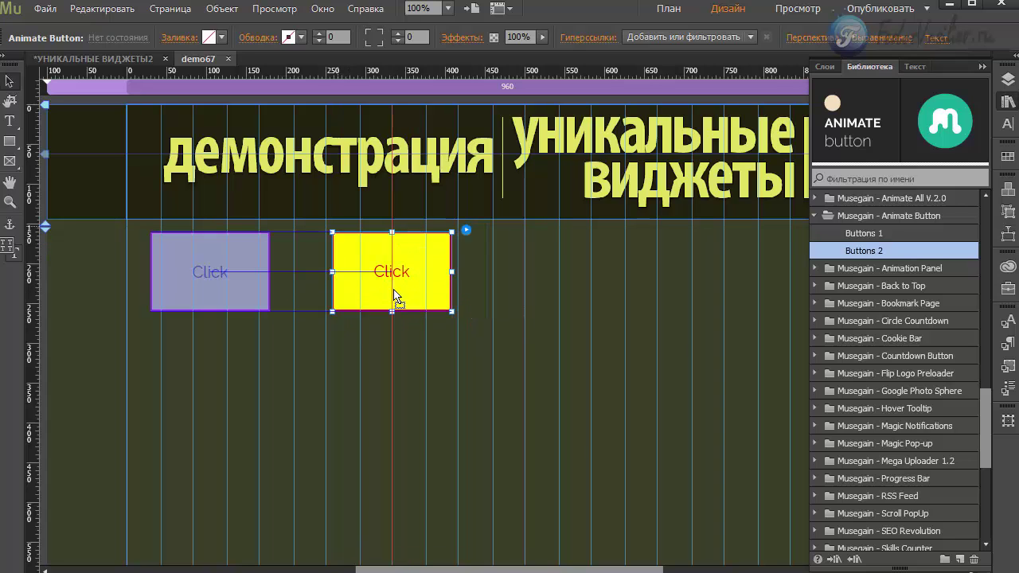
{"action": "left_click", "coordinate": [222, 292]}
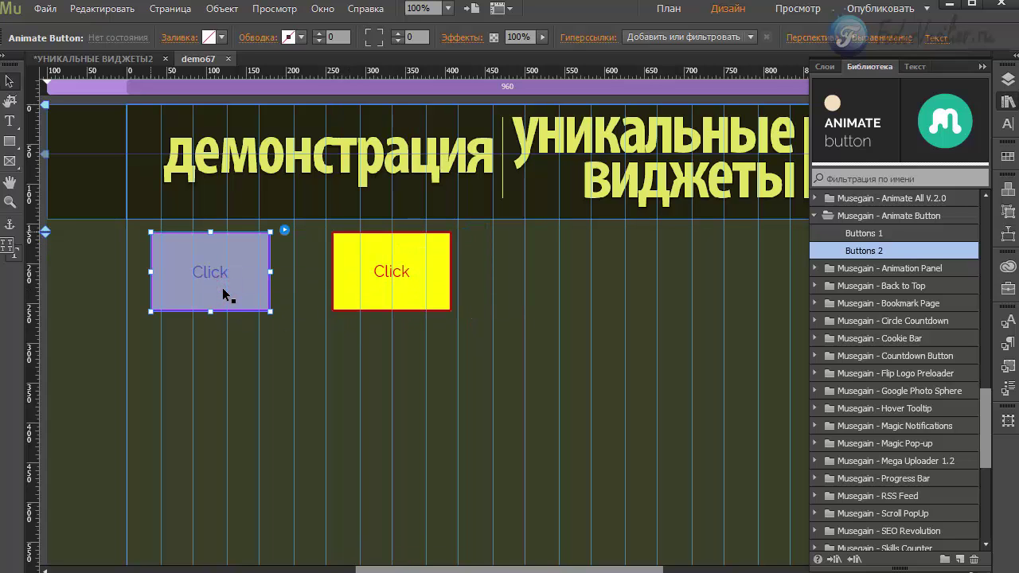
{"action": "key", "text": "Delete"}
Step: Preview the page in the browser and test the yellow Click button
{"action": "key", "text": "ctrl+shift+e"}
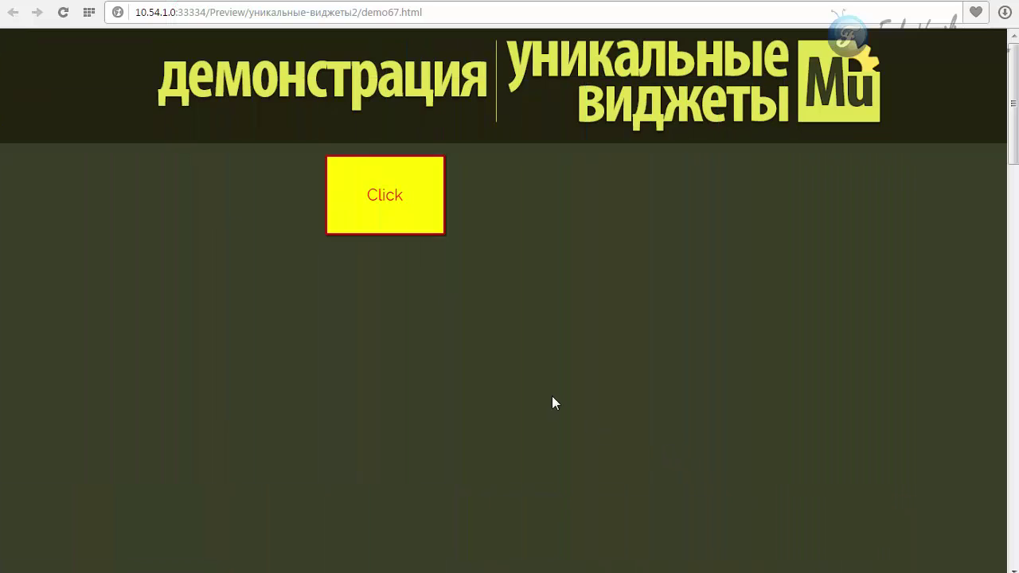
{"action": "left_click", "coordinate": [393, 196]}
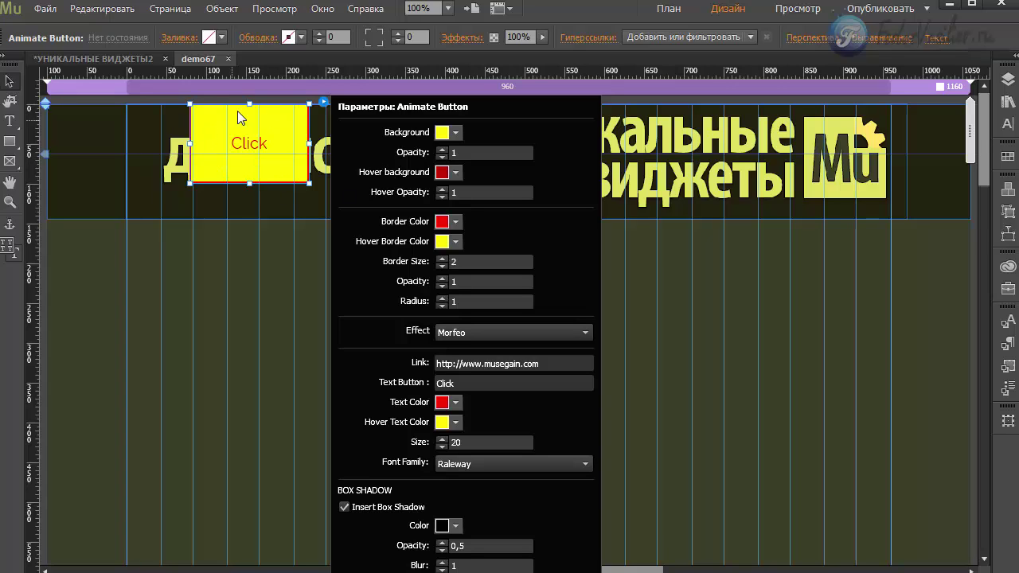
Step: Change the button's background colour to the light yellow-green swatch
{"action": "left_click", "coordinate": [442, 134]}
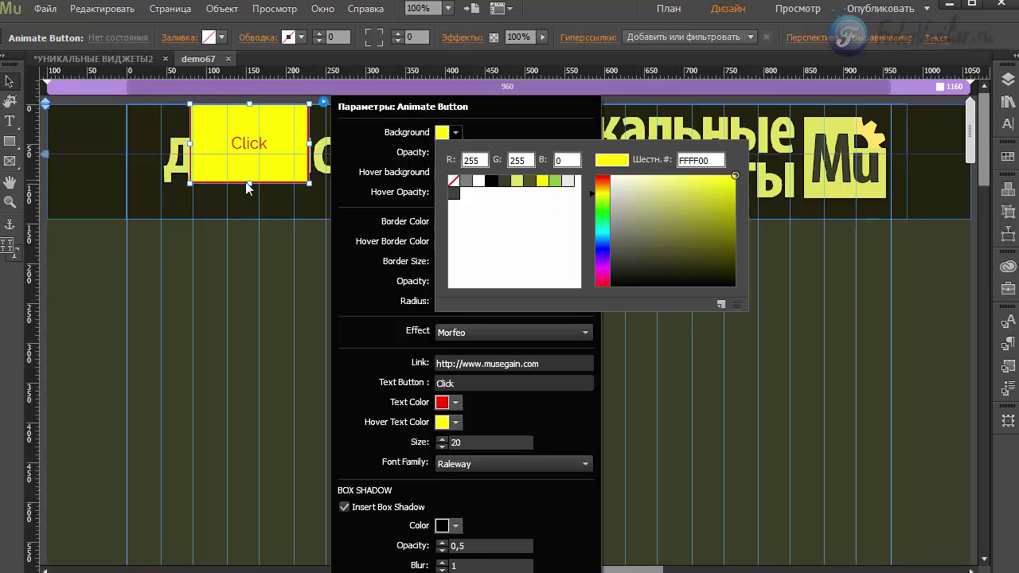
{"action": "left_click", "coordinate": [517, 182]}
{"action": "left_click", "coordinate": [500, 128]}
Step: Lower the button's background opacity to 0,6
{"action": "left_click", "coordinate": [411, 158]}
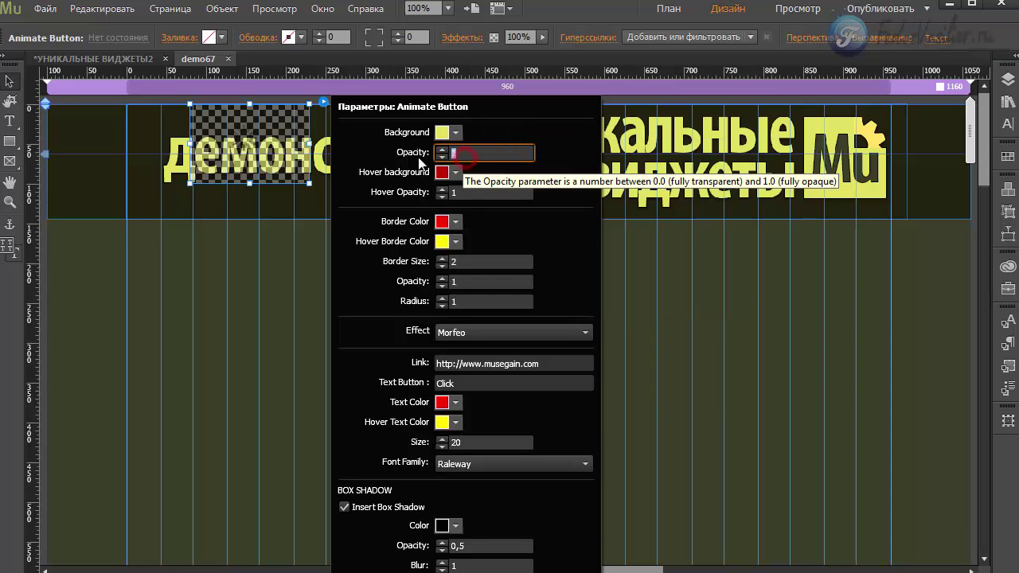
{"action": "key", "text": "Return"}
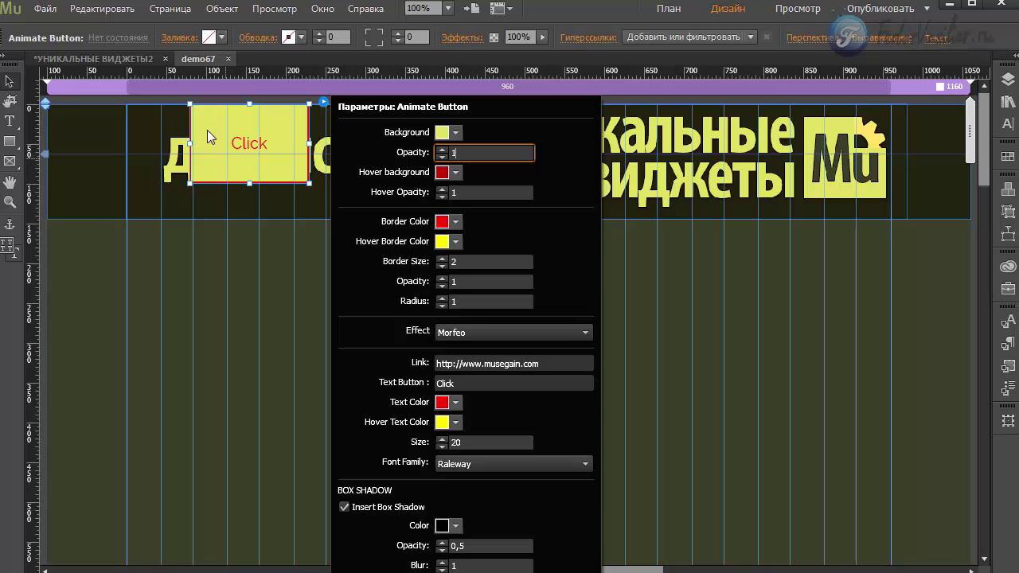
{"action": "left_click", "coordinate": [441, 156]}
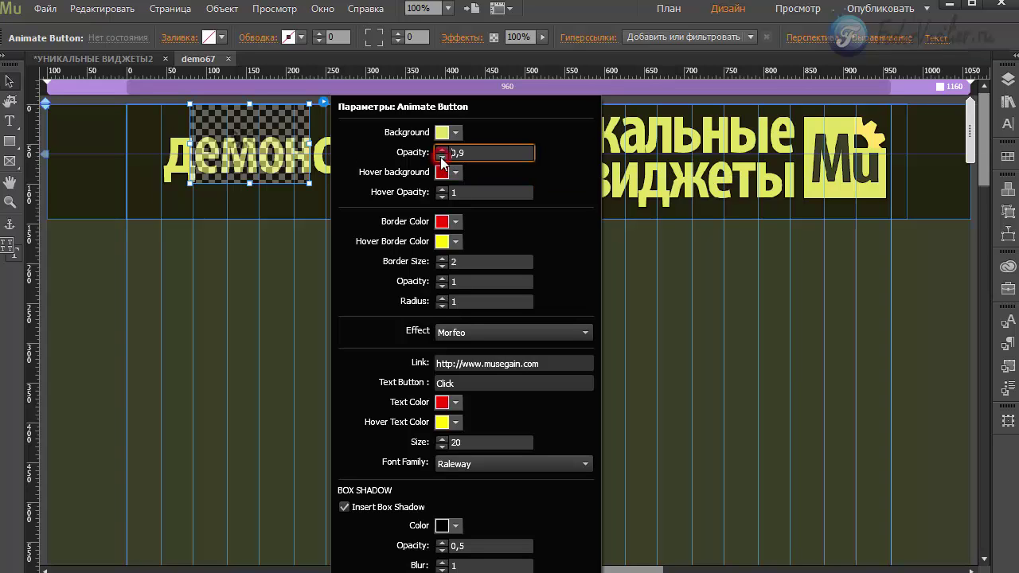
{"action": "left_click", "coordinate": [441, 156]}
{"action": "left_click", "coordinate": [441, 156]}
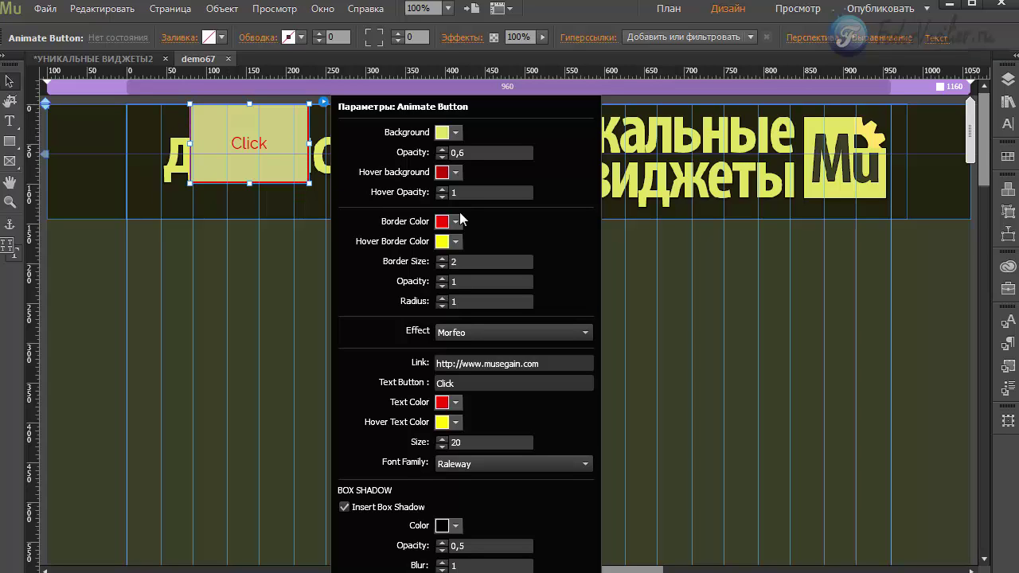
Step: Change the button's hover background to the dark olive swatch, keeping the hover opacity at 1
{"action": "left_click", "coordinate": [450, 193]}
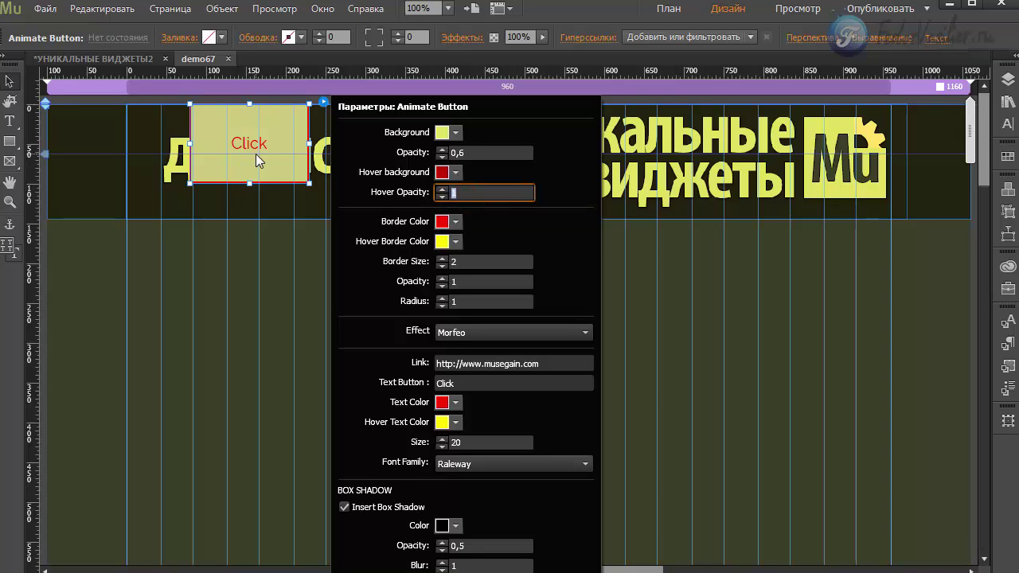
{"action": "left_click", "coordinate": [460, 193]}
{"action": "left_click", "coordinate": [441, 177]}
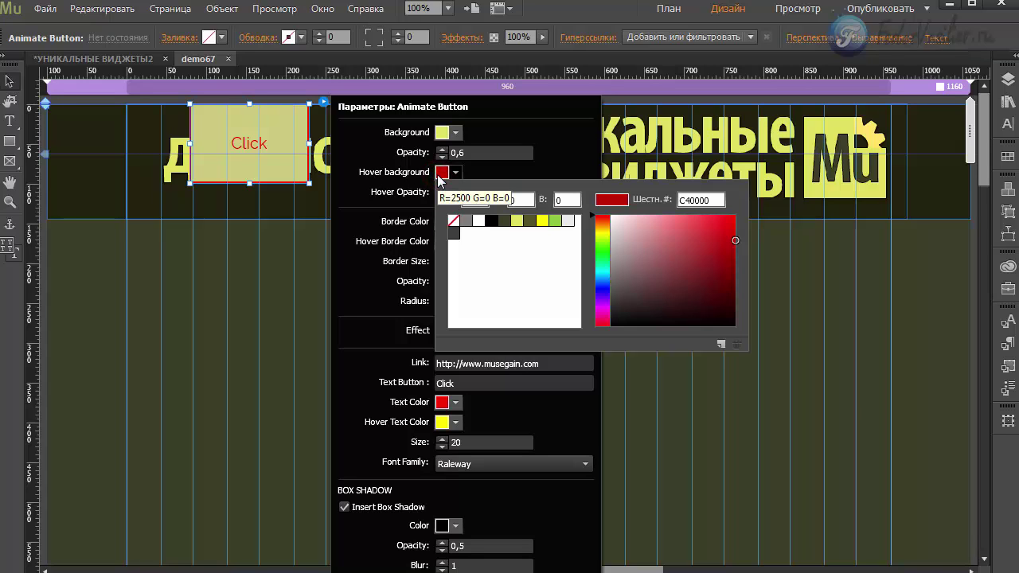
{"action": "left_click", "coordinate": [529, 221]}
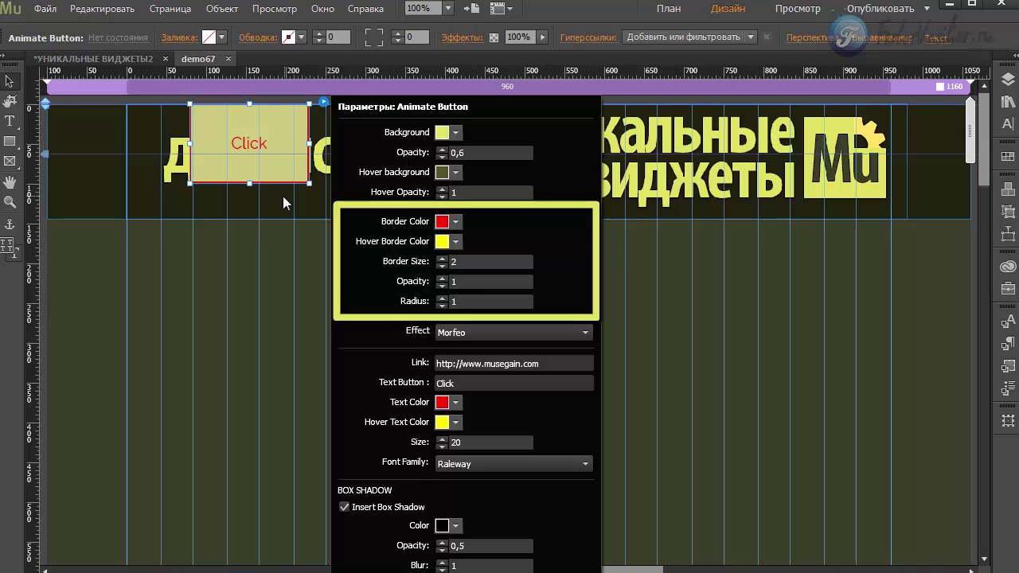
Step: Set the button's border colour to the dark olive swatch and its hover border colour to light yellow-green
{"action": "left_click", "coordinate": [444, 223]}
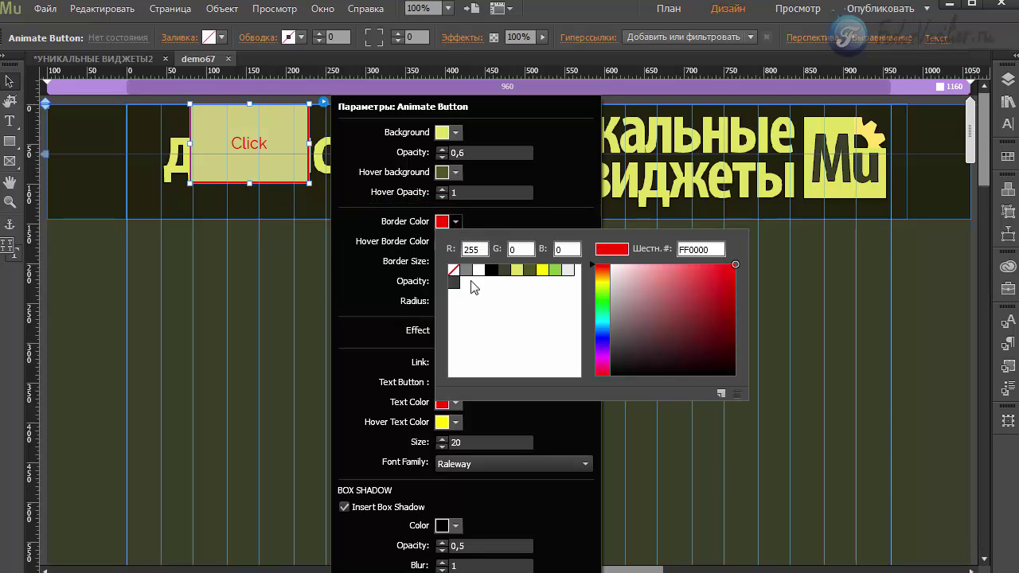
{"action": "left_click", "coordinate": [527, 271]}
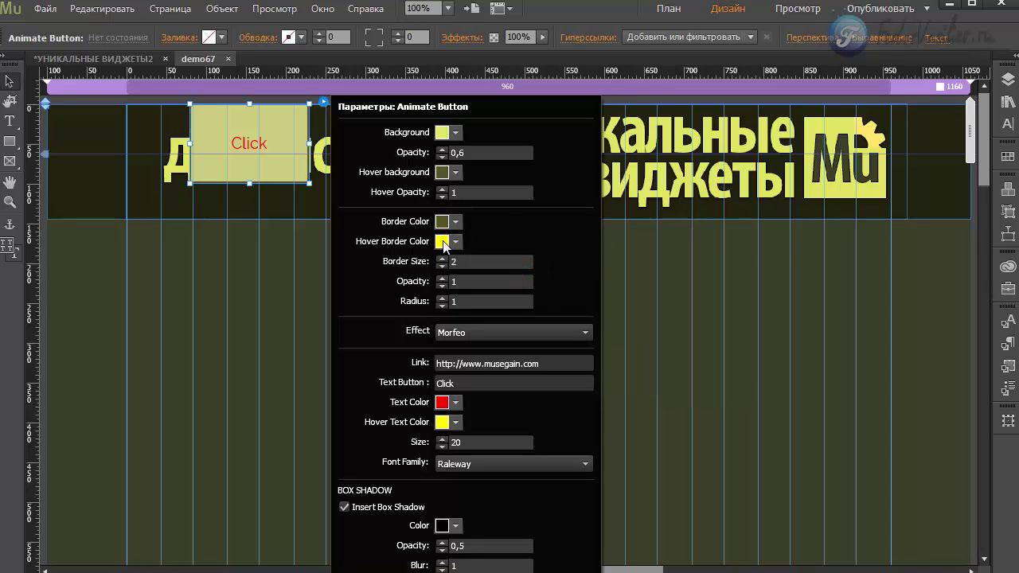
{"action": "left_click", "coordinate": [442, 242]}
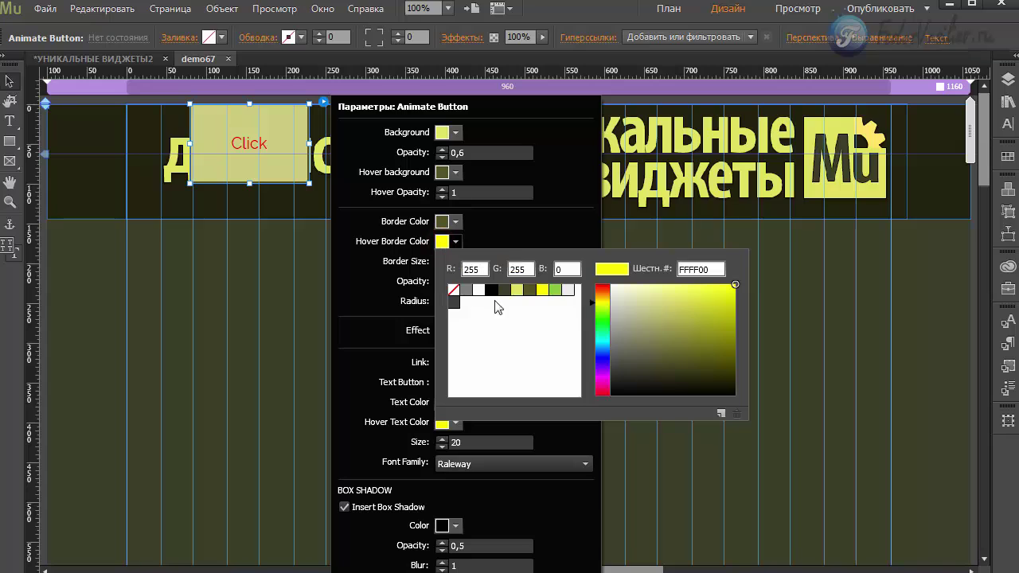
{"action": "left_click", "coordinate": [518, 290]}
{"action": "left_click", "coordinate": [534, 224]}
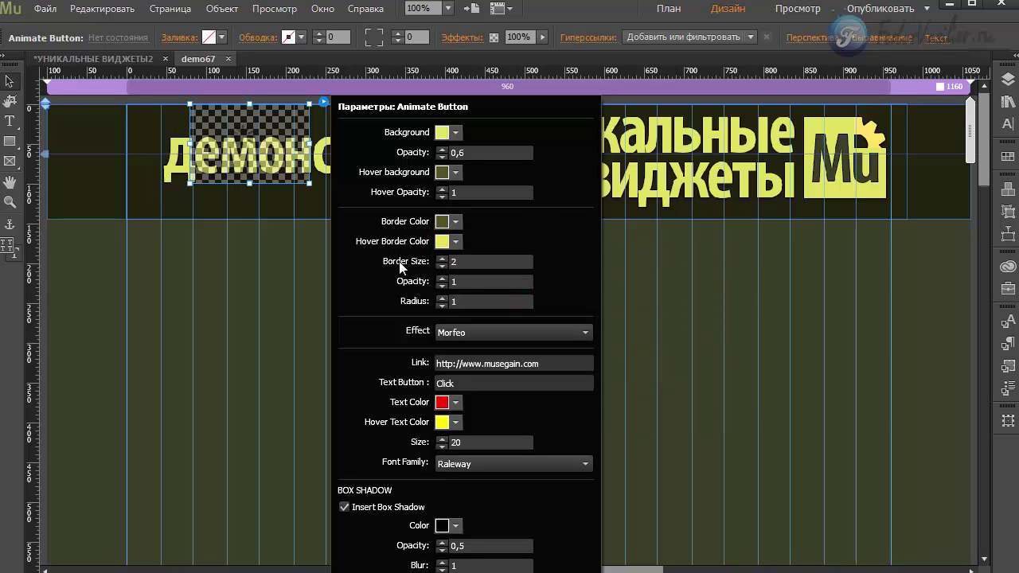
Step: Raise the button's border radius to 3, keeping border size 2 and border opacity 1
{"action": "left_click", "coordinate": [465, 263]}
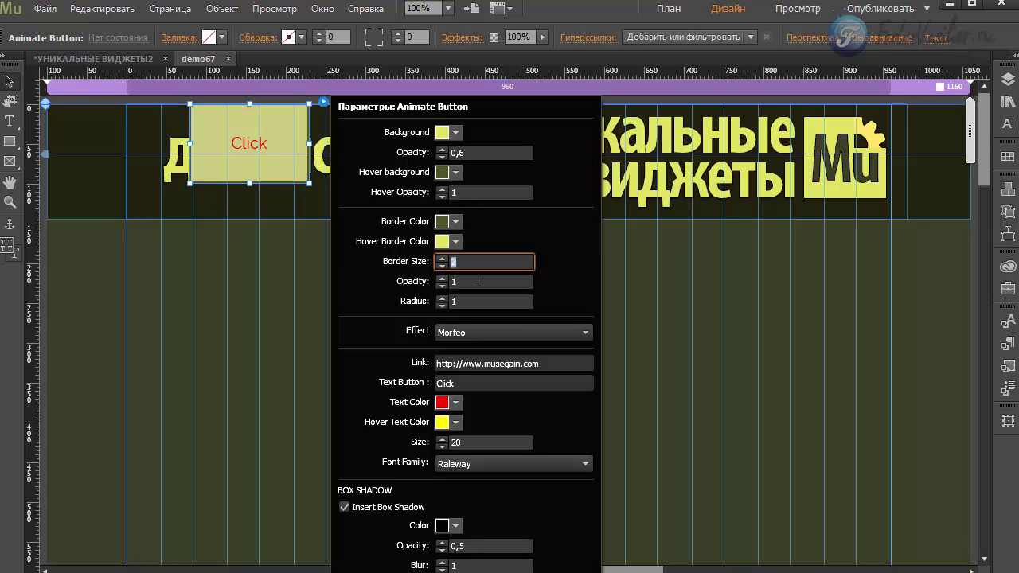
{"action": "left_click", "coordinate": [478, 281]}
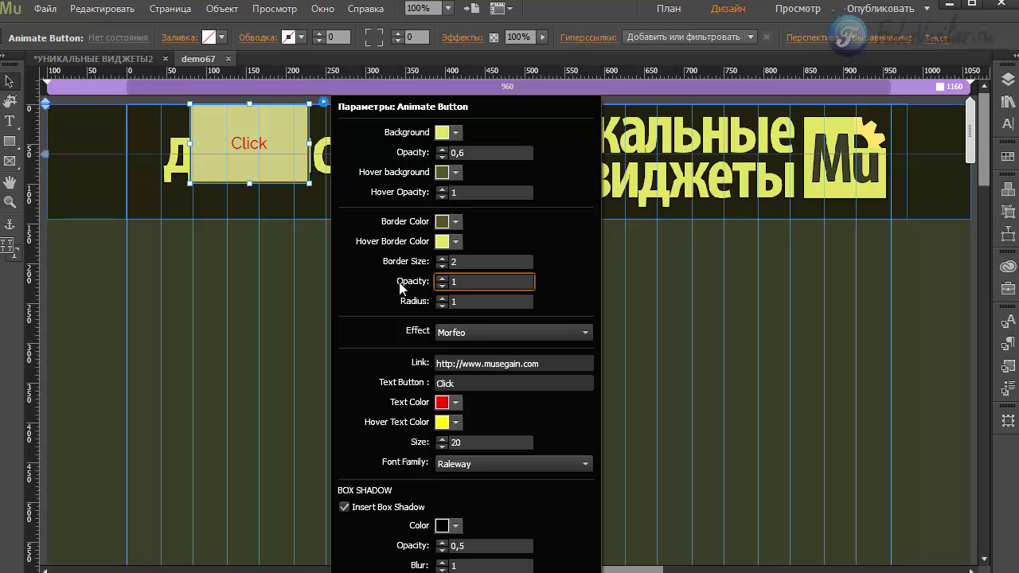
{"action": "left_click", "coordinate": [459, 301]}
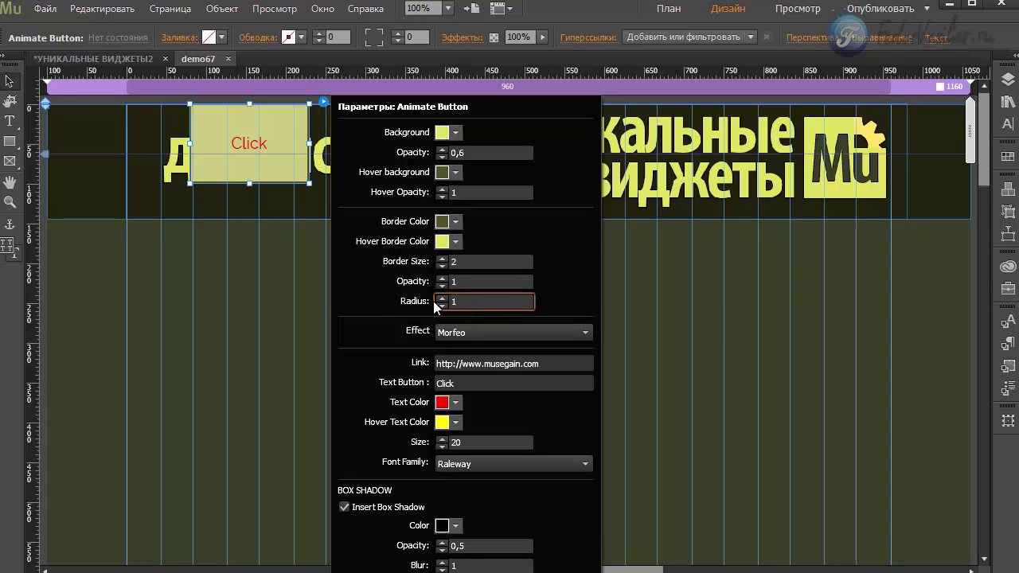
{"action": "left_click", "coordinate": [439, 298]}
{"action": "left_click", "coordinate": [439, 297]}
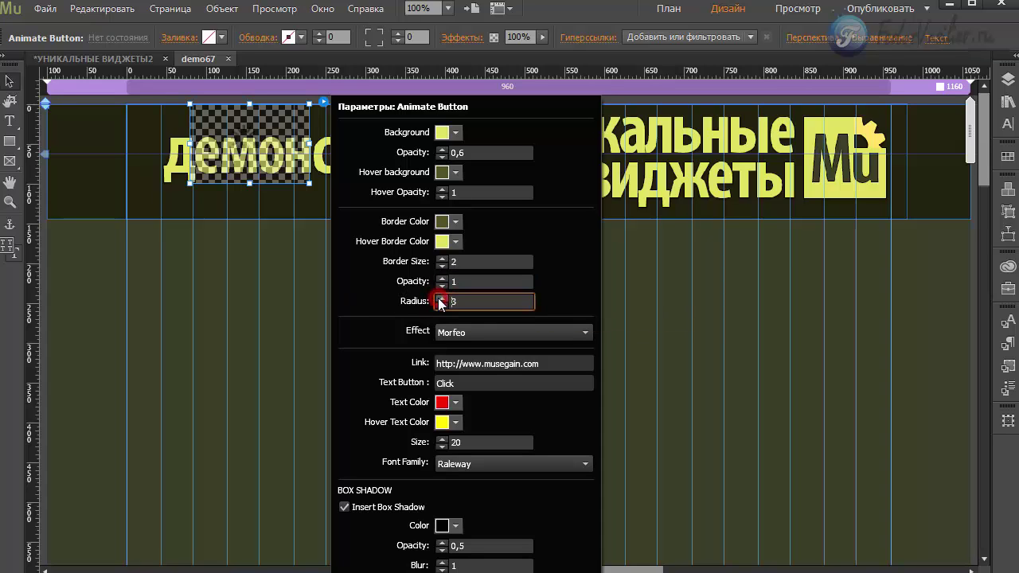
Step: Apply the border radius and review the available button effects, keeping Morfeo
{"action": "left_click", "coordinate": [375, 301]}
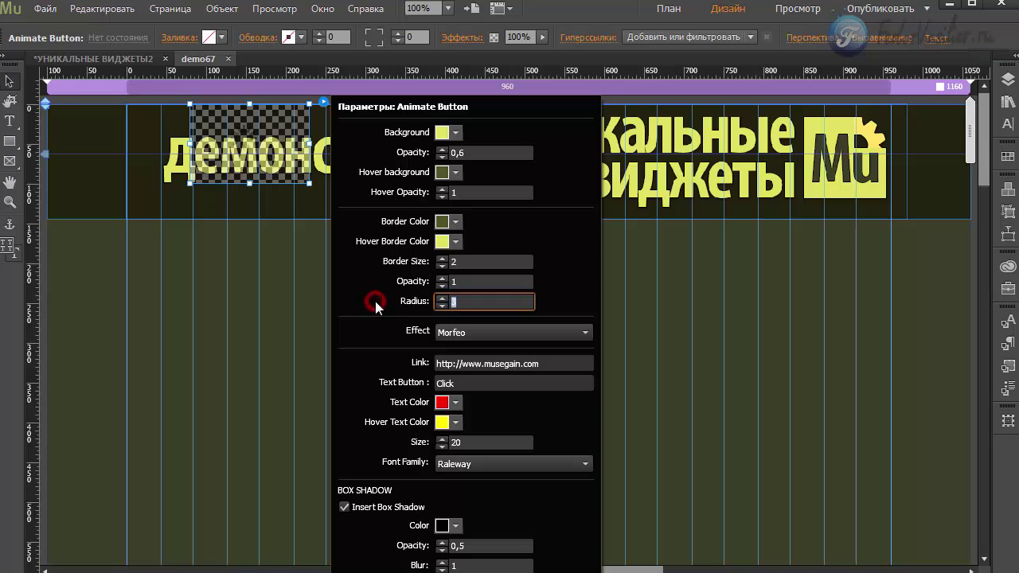
{"action": "left_click", "coordinate": [470, 333]}
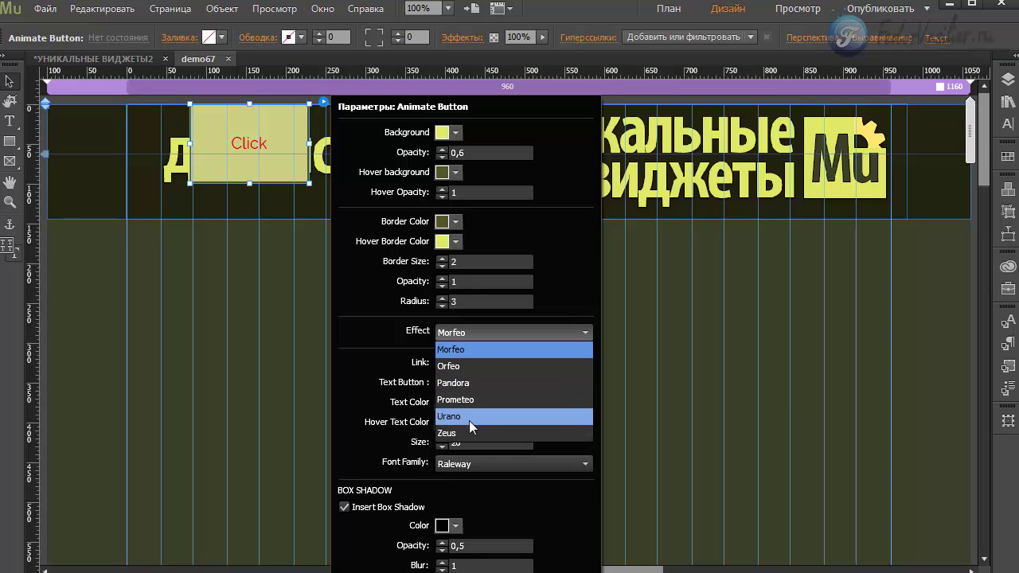
{"action": "left_click", "coordinate": [396, 332]}
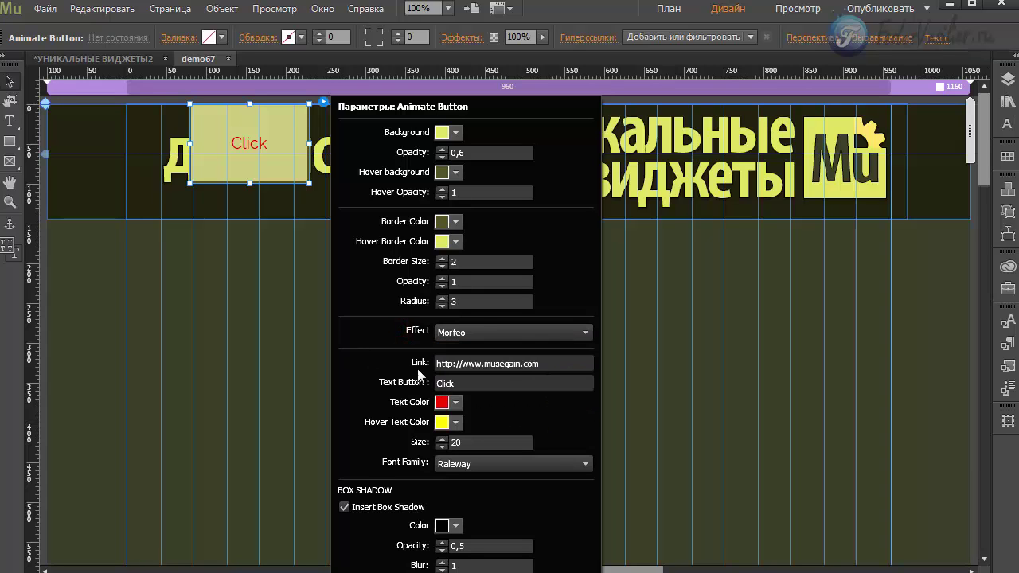
Step: Change the button's text to "демо", keeping the existing link address
{"action": "left_click", "coordinate": [546, 366]}
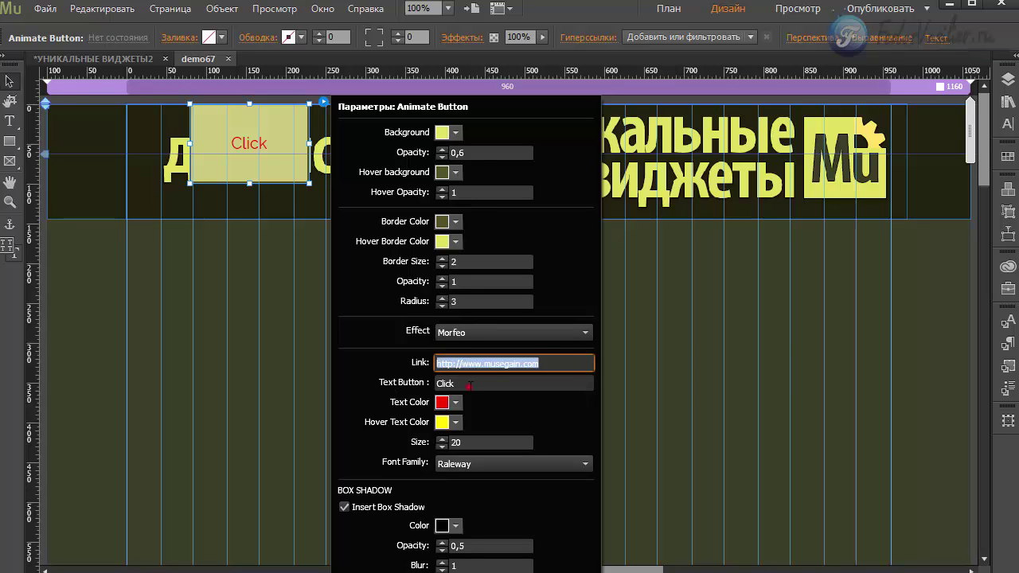
{"action": "left_click", "coordinate": [470, 385]}
{"action": "type", "text": "дем"}
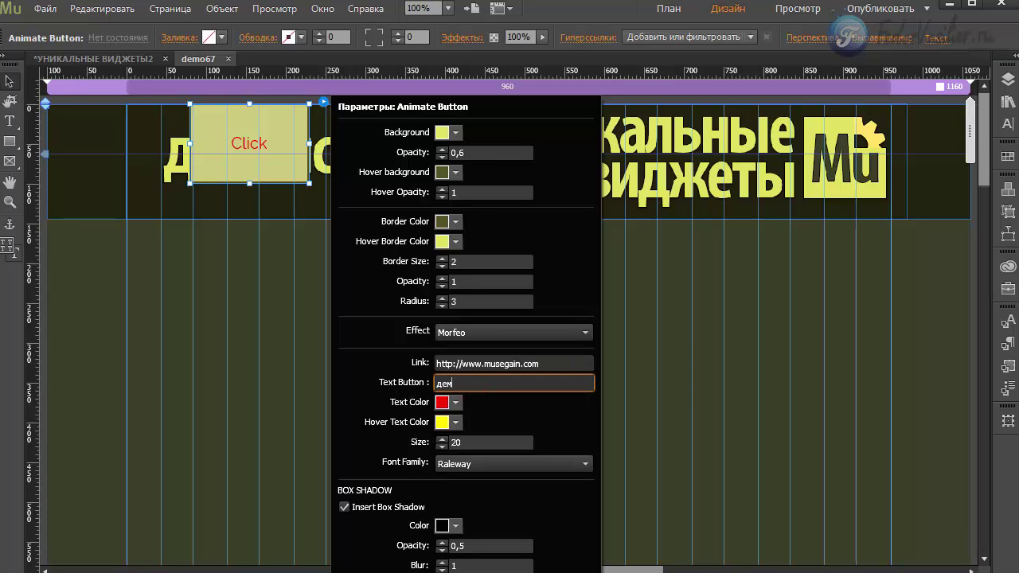
{"action": "type", "text": "о"}
{"action": "key", "text": "Return"}
{"action": "left_click", "coordinate": [485, 383]}
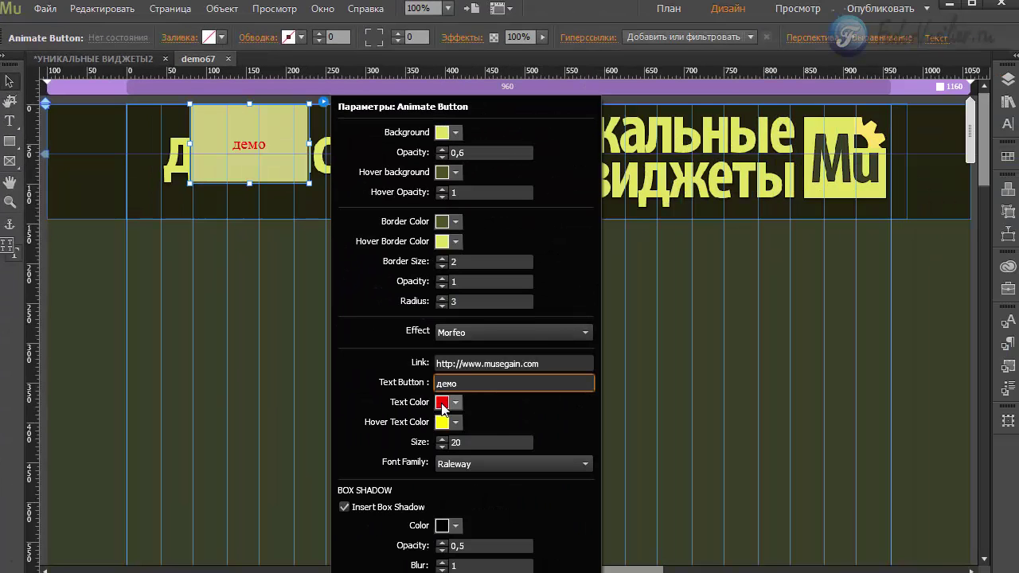
Step: Set the button's text colour to the dark olive swatch and its hover text colour to light yellow-green E1E15F
{"action": "left_click", "coordinate": [441, 402]}
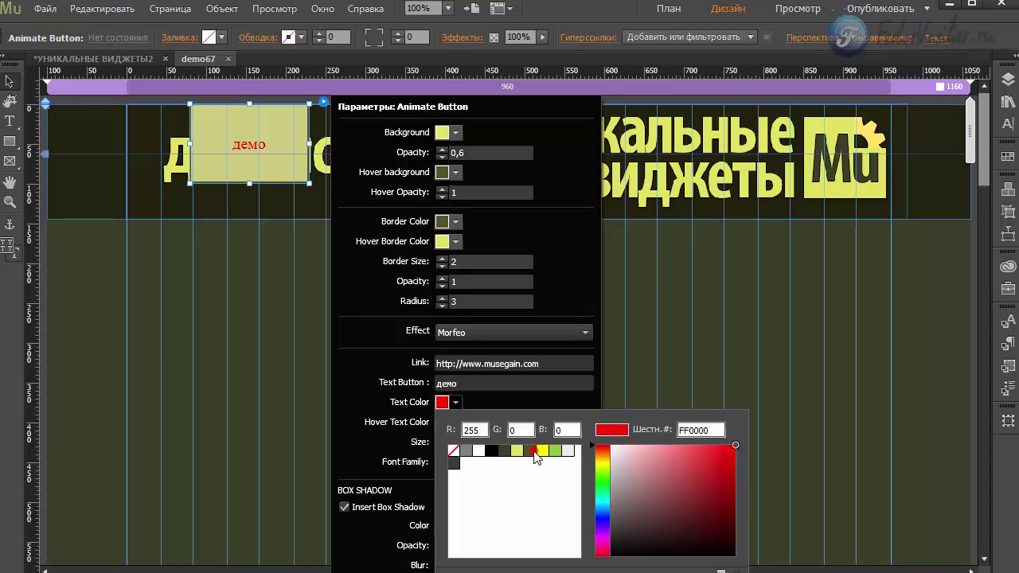
{"action": "left_click", "coordinate": [529, 451]}
{"action": "left_click", "coordinate": [486, 404]}
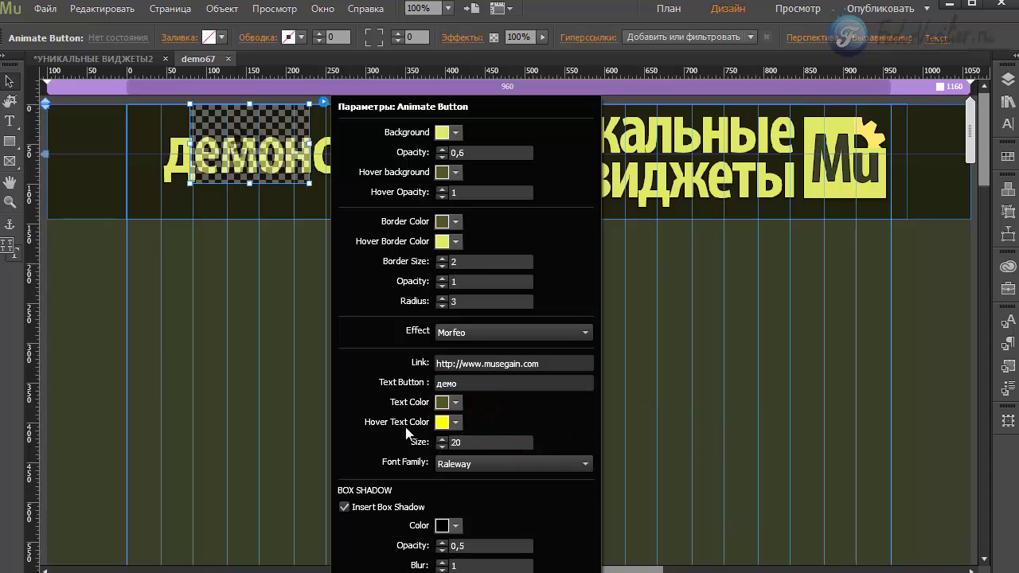
{"action": "left_click", "coordinate": [443, 422]}
{"action": "left_click", "coordinate": [519, 472]}
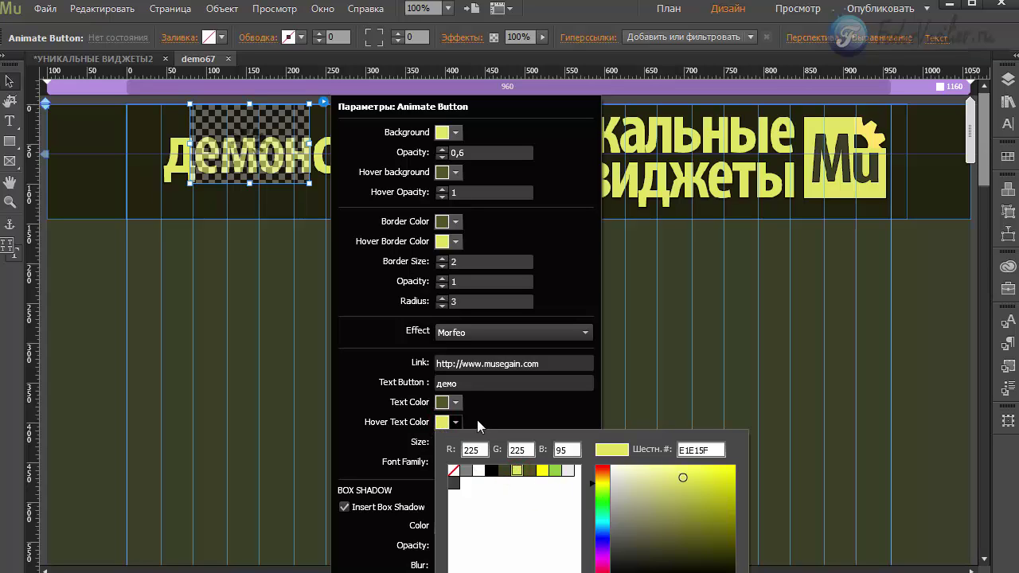
{"action": "left_click", "coordinate": [477, 419]}
Step: Set the button's text size to 30 and check the font family choices, keeping Raleway
{"action": "left_click", "coordinate": [464, 443]}
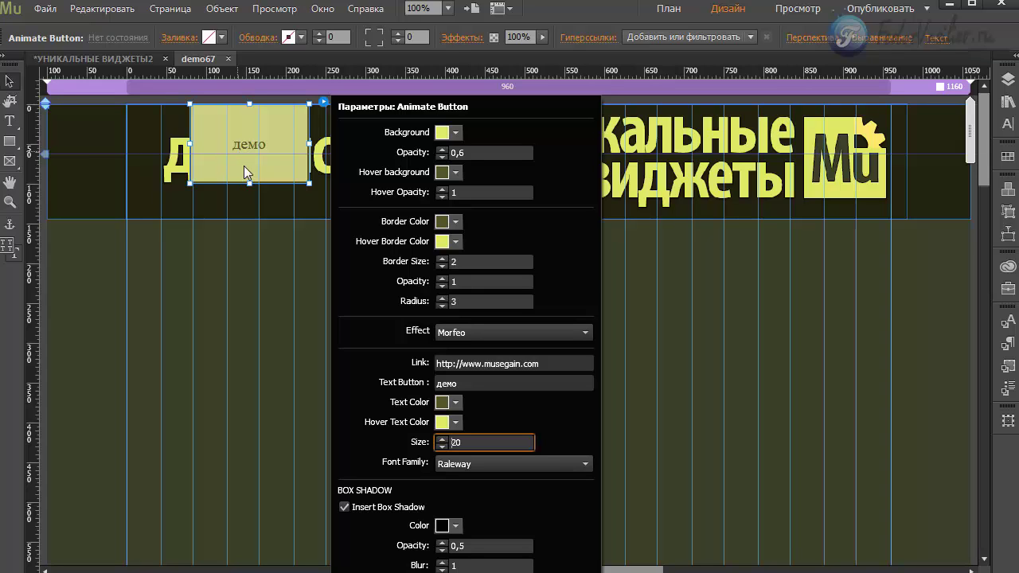
{"action": "left_click", "coordinate": [453, 442]}
{"action": "type", "text": "3"}
{"action": "key", "text": "Return"}
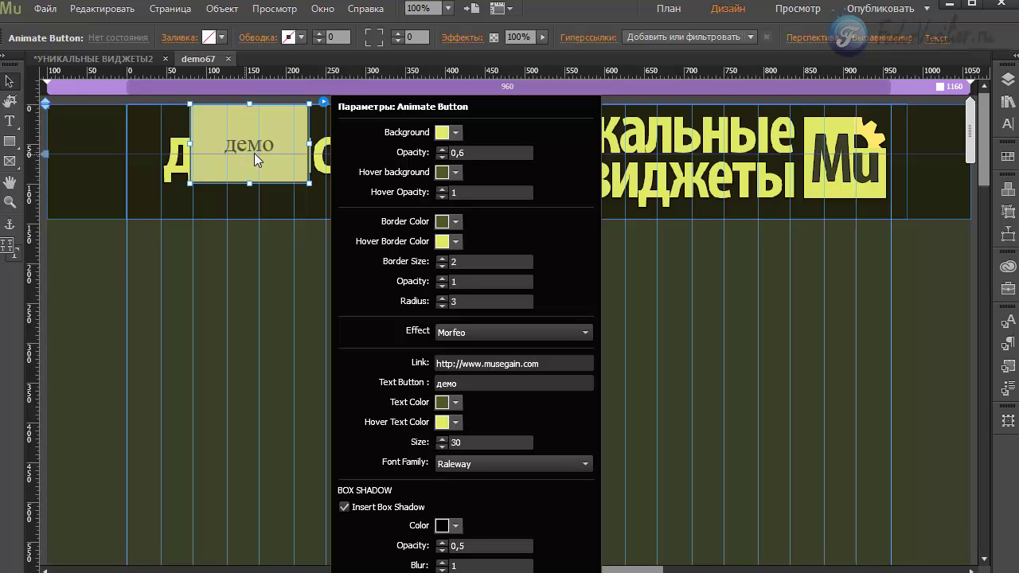
{"action": "left_click", "coordinate": [472, 463]}
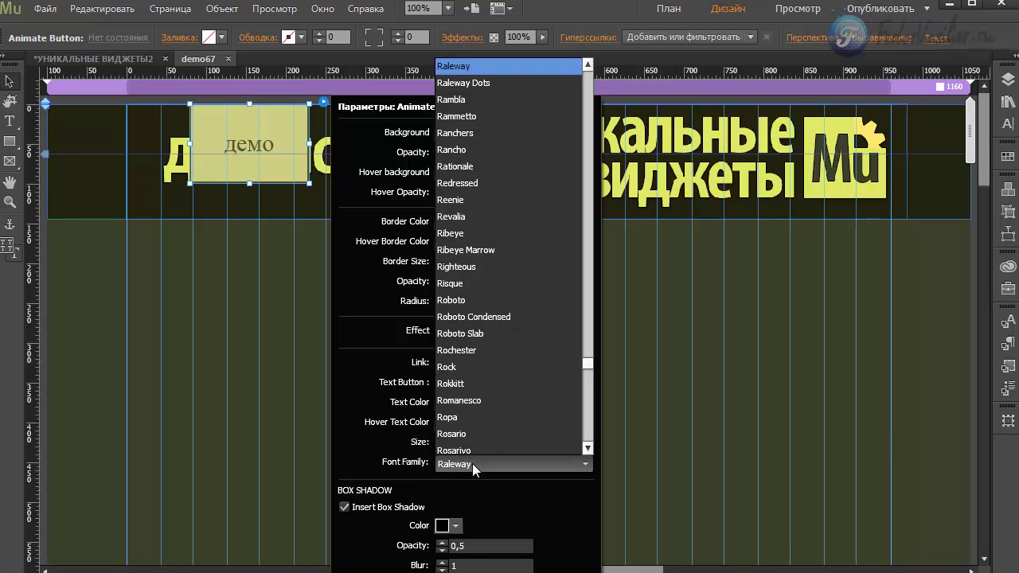
{"action": "left_click", "coordinate": [473, 463]}
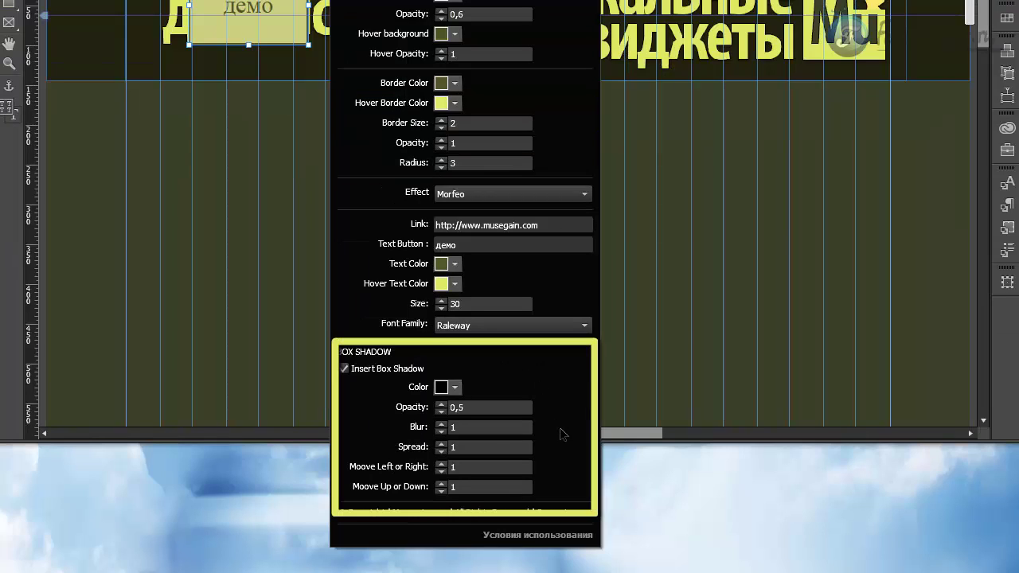
Step: Switch the button's box shadow off and back on, and check its colour choices, keeping black
{"action": "left_click", "coordinate": [345, 370]}
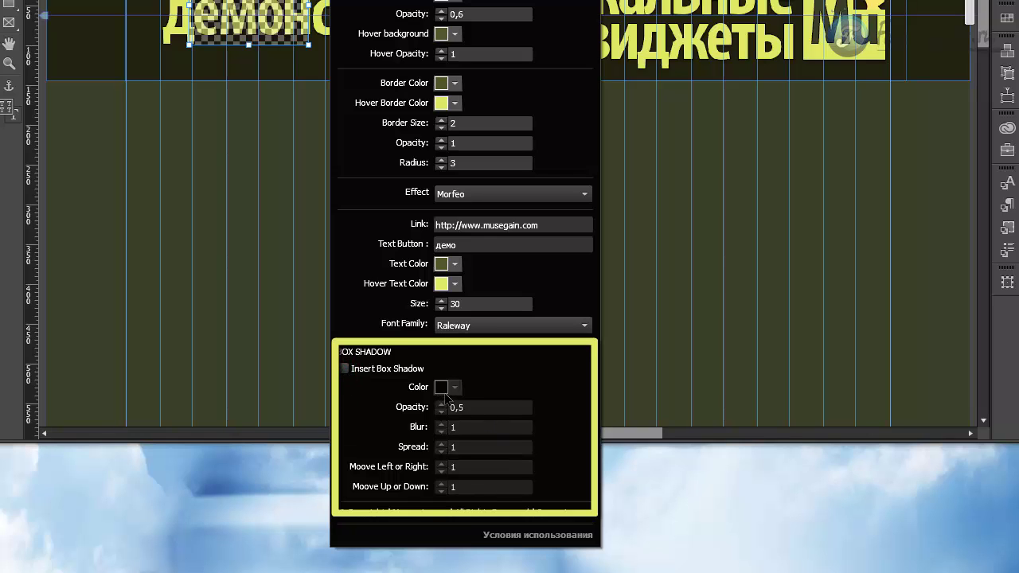
{"action": "left_click", "coordinate": [343, 368]}
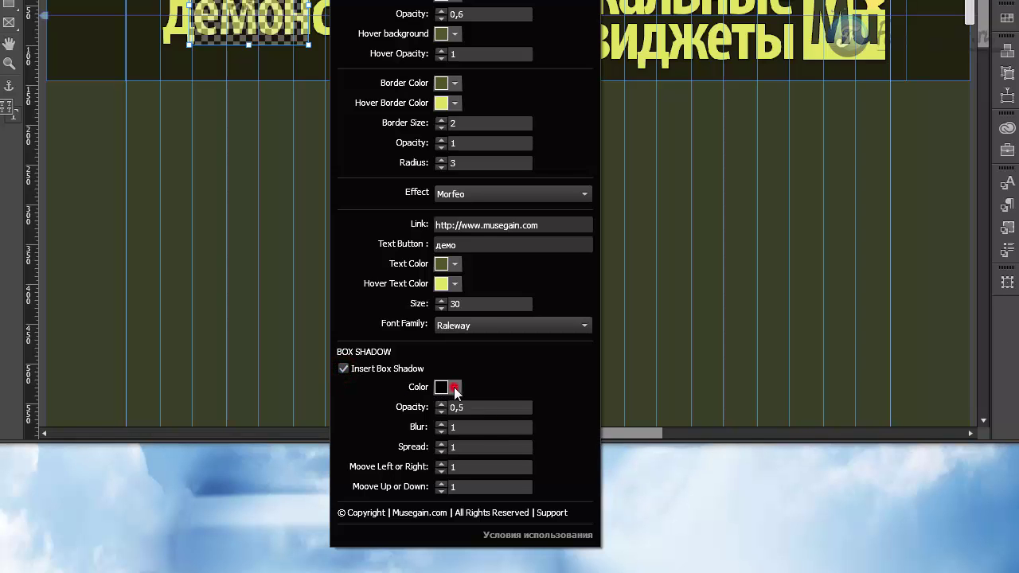
{"action": "left_click", "coordinate": [454, 387]}
{"action": "left_click", "coordinate": [477, 435]}
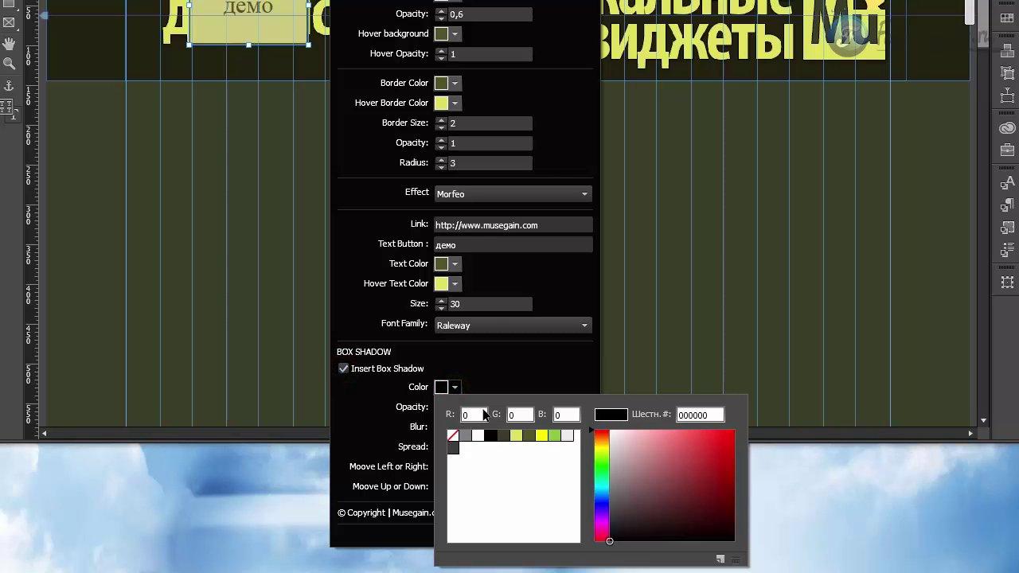
{"action": "left_click", "coordinate": [498, 373]}
Step: Examine the box shadow's opacity, blur, spread, horizontal offset and vertical offset settings
{"action": "left_click", "coordinate": [474, 409]}
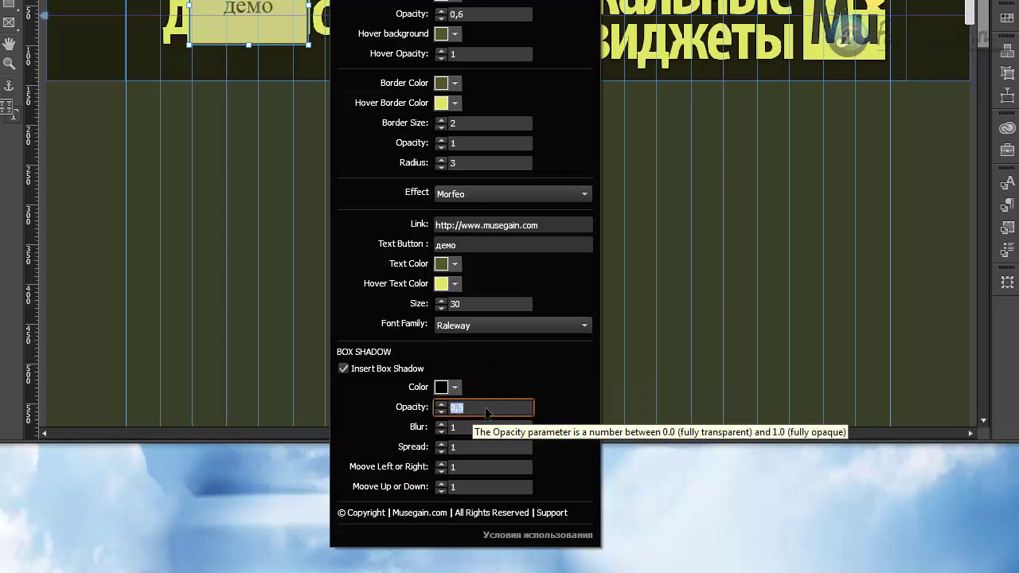
{"action": "left_click", "coordinate": [465, 430]}
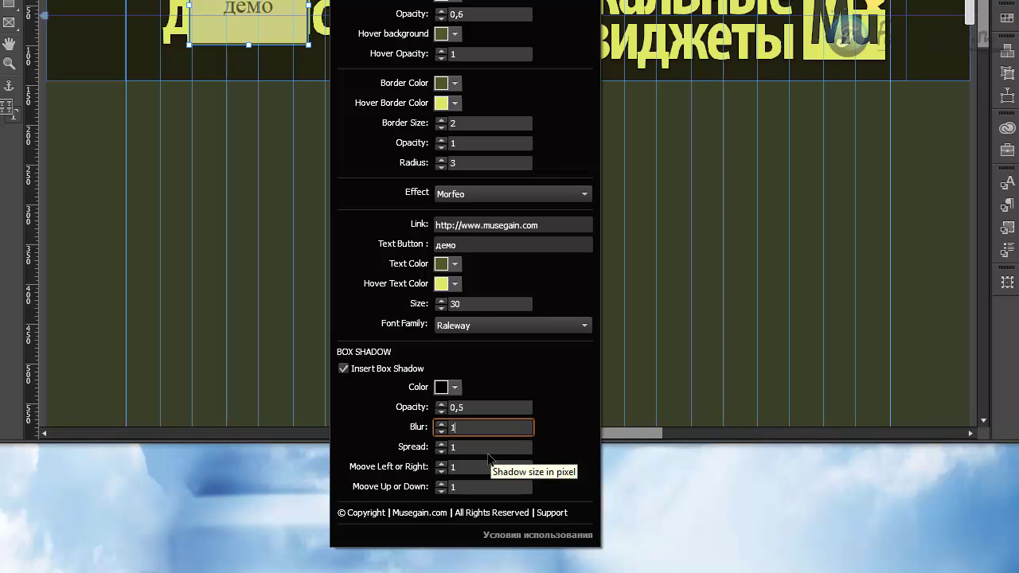
{"action": "left_click", "coordinate": [461, 447]}
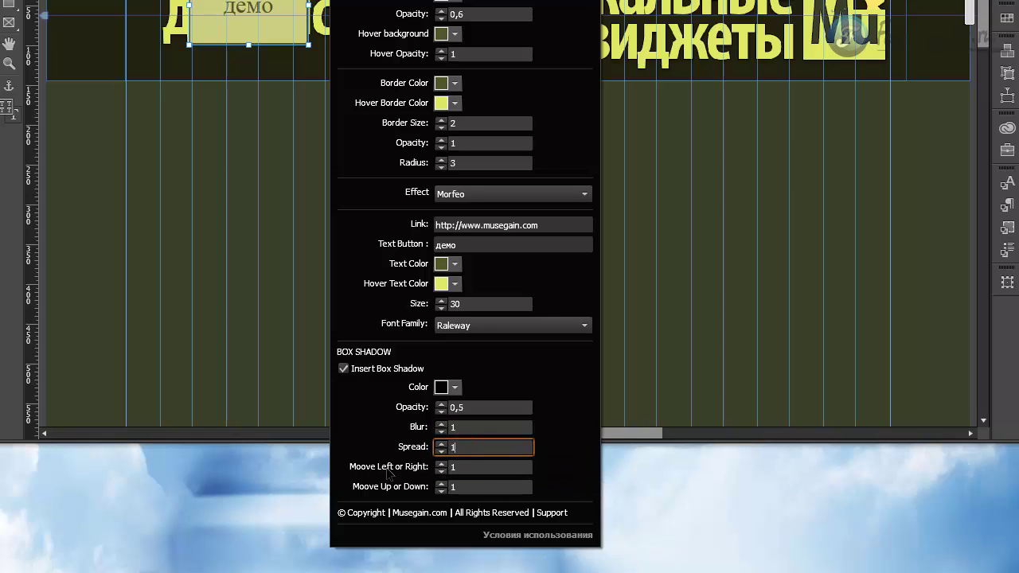
{"action": "left_click", "coordinate": [458, 468]}
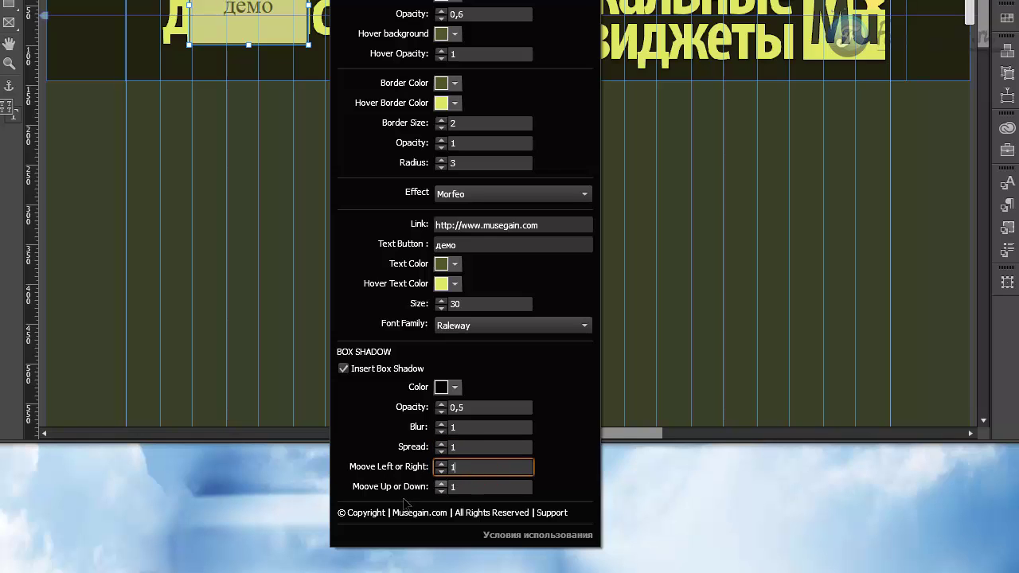
{"action": "left_click", "coordinate": [462, 487]}
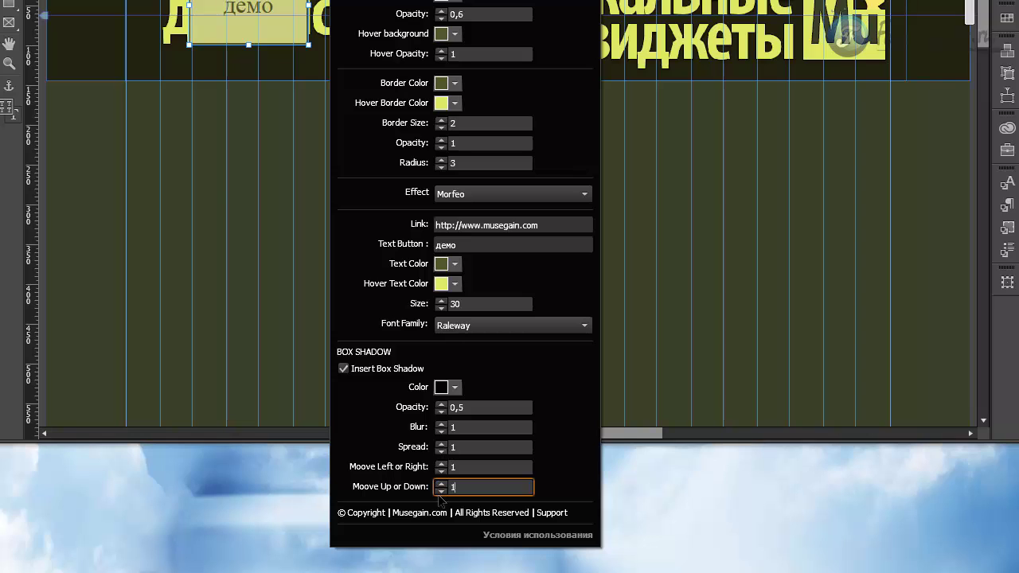